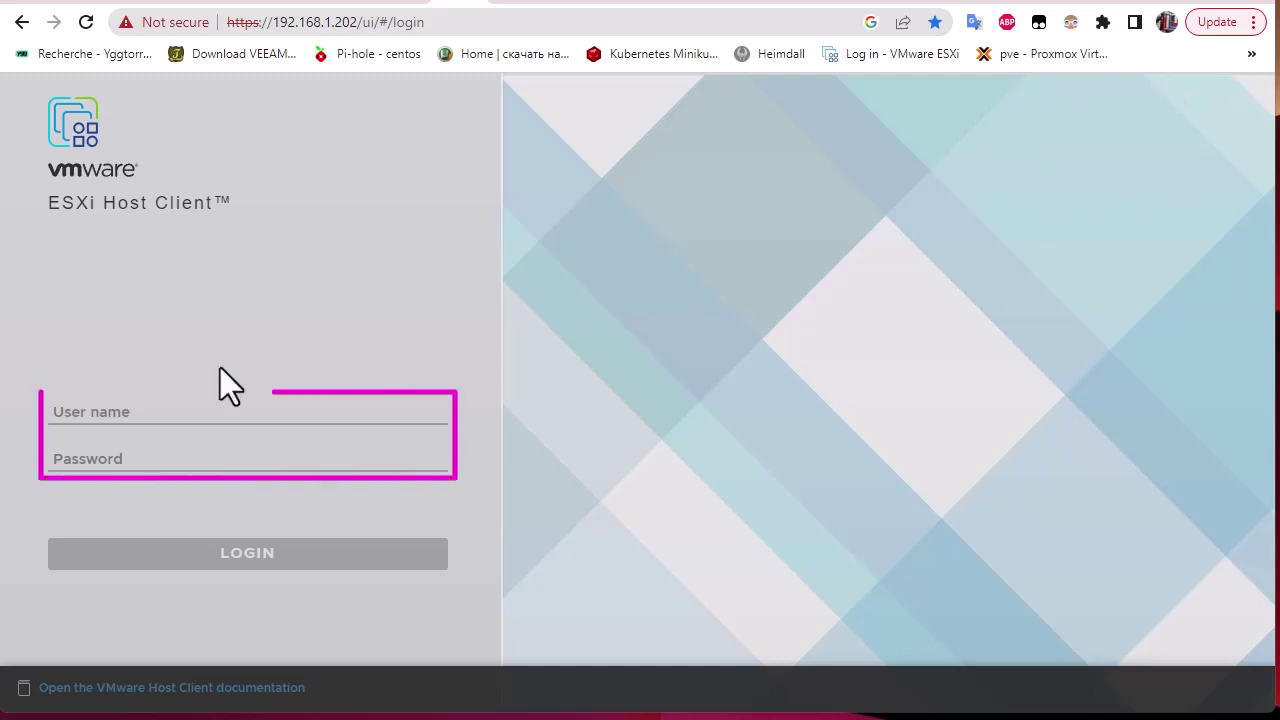
Sign in as root with the root password and open the host's Security & users Users list.
left_click(80, 412)
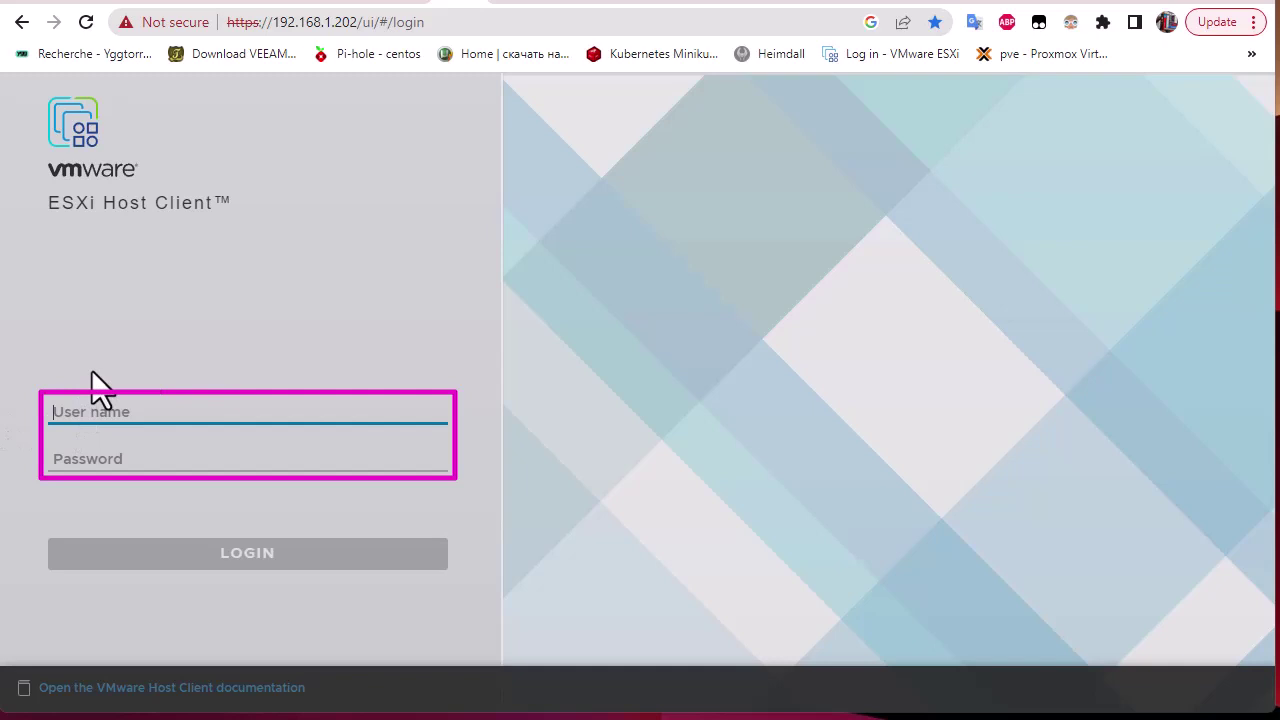
type("root")
key("Tab")
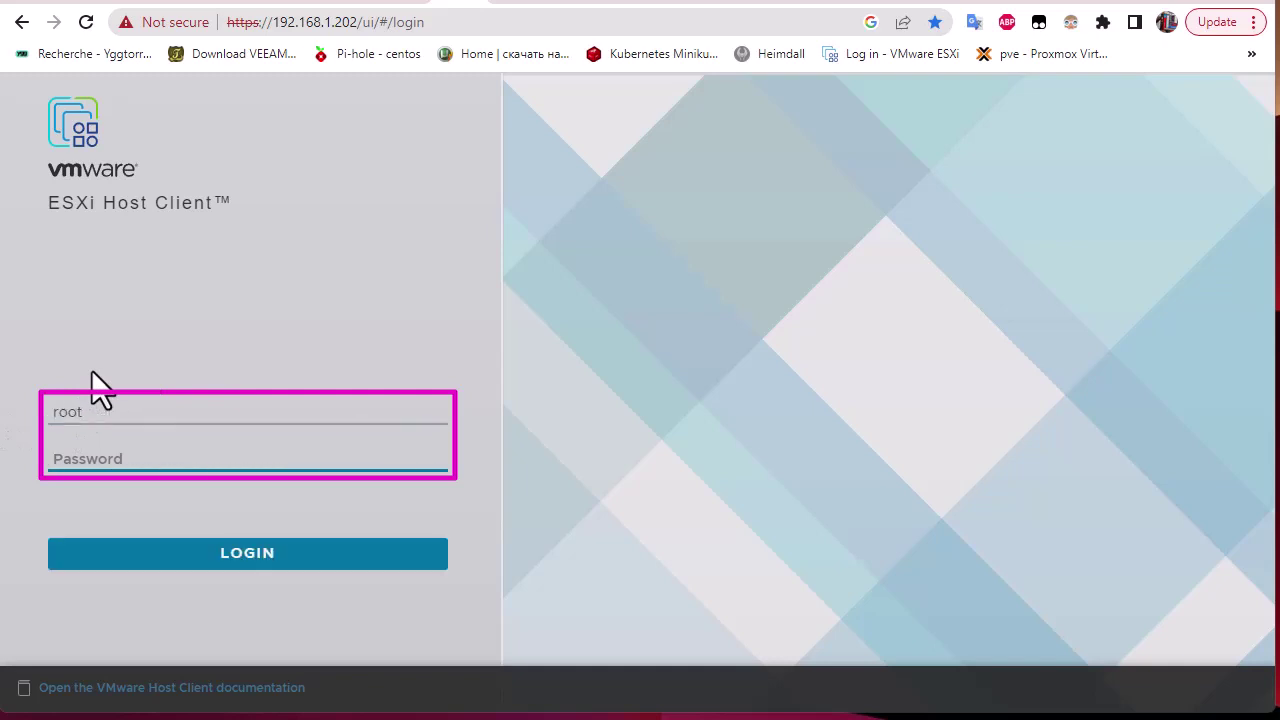
type("•••••••••")
key("Return")
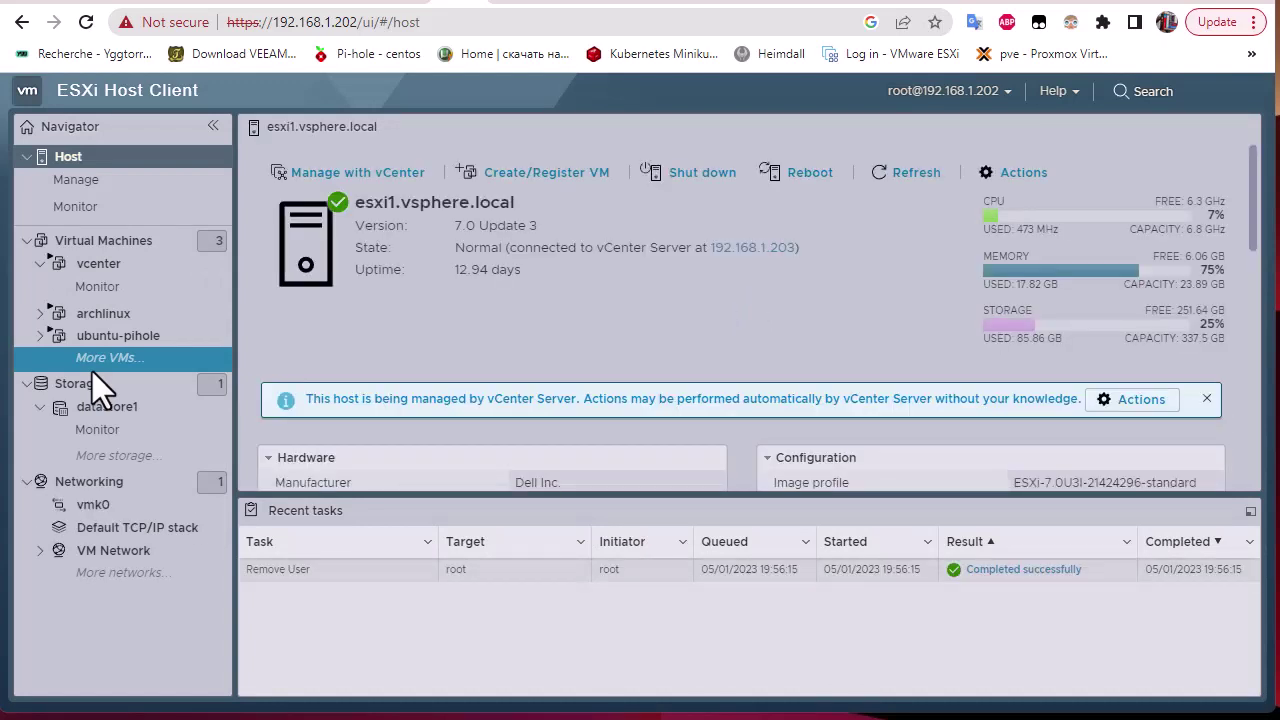
left_click(97, 190)
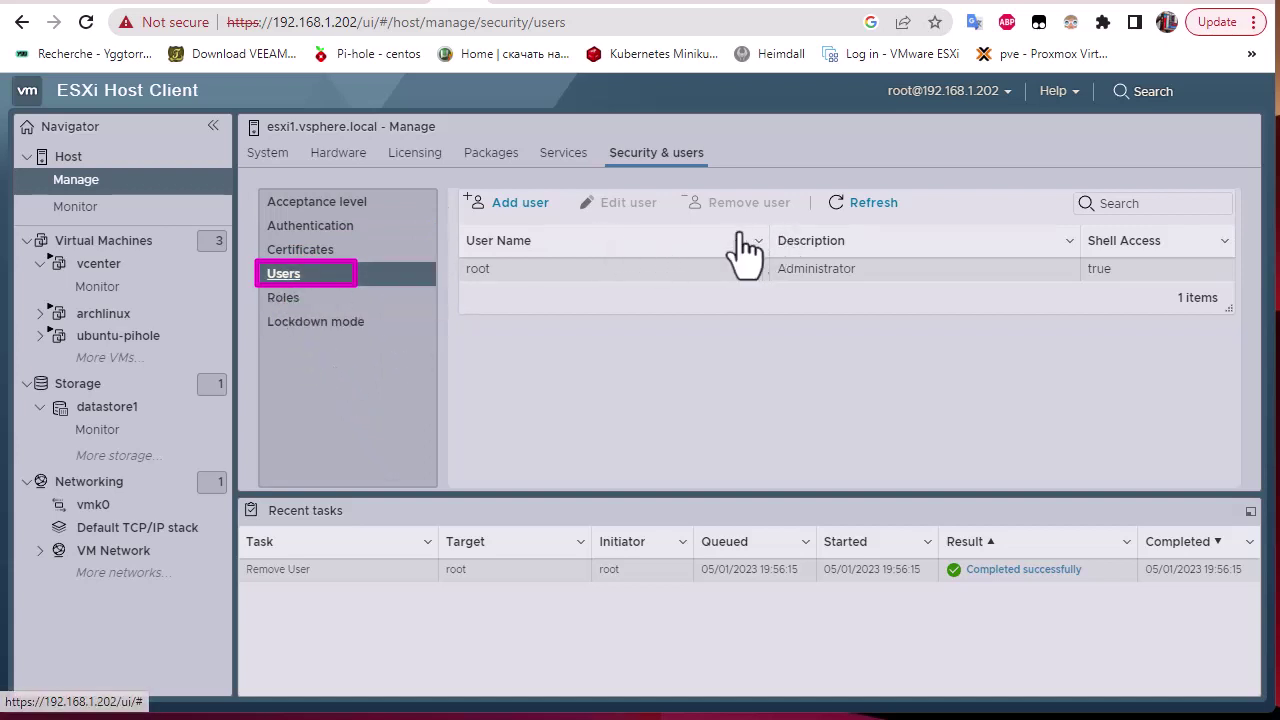
Add user 'amine' with description 'admin user', a confirmed password and shell access enabled.
left_click(521, 205)
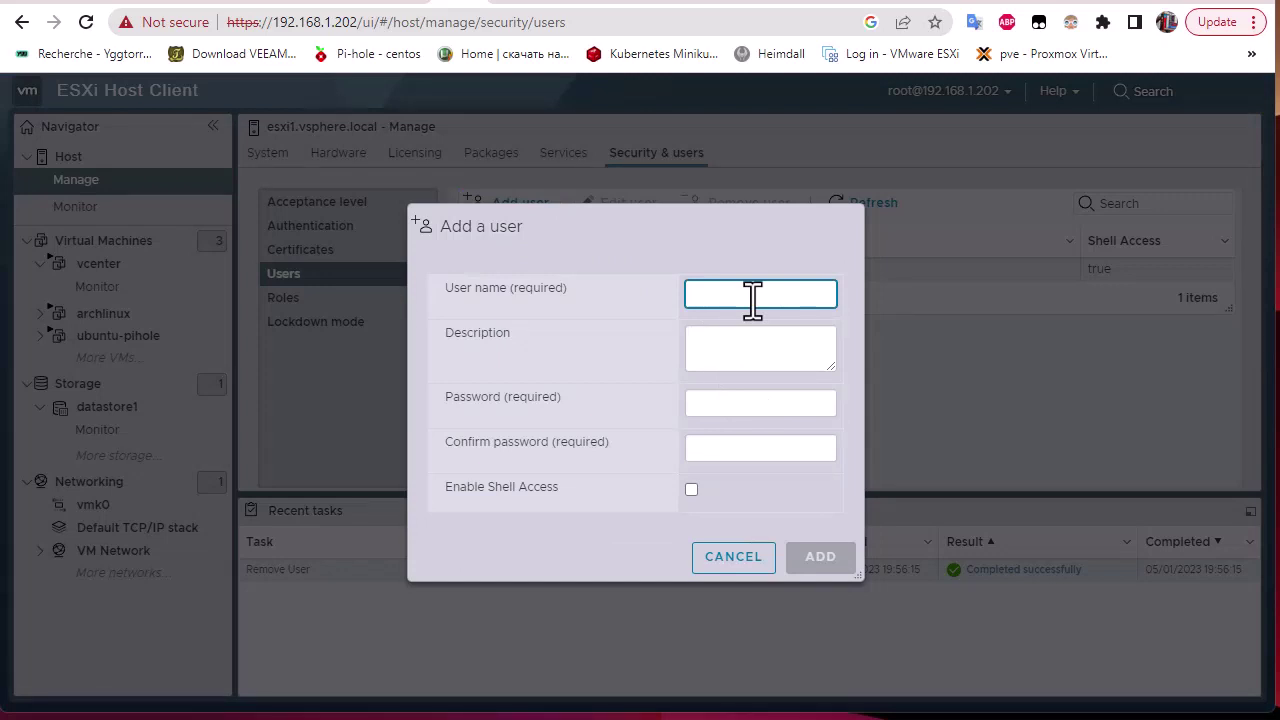
type("amine")
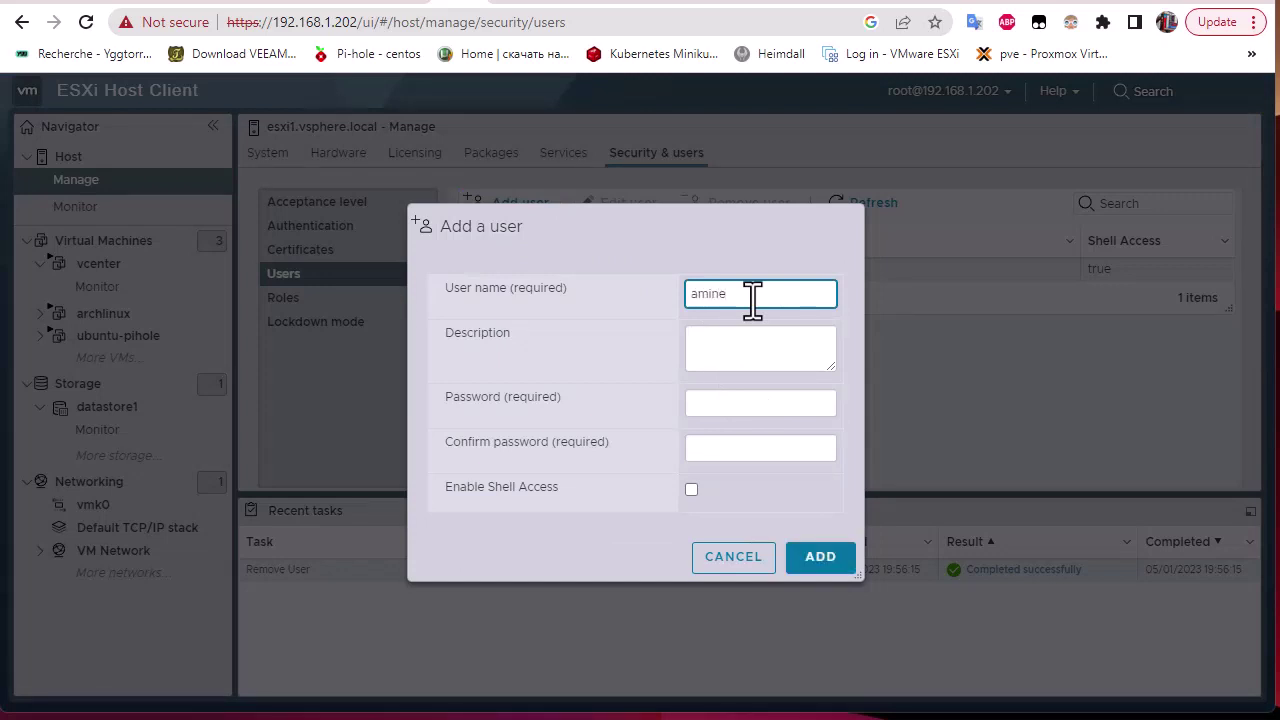
left_click(753, 345)
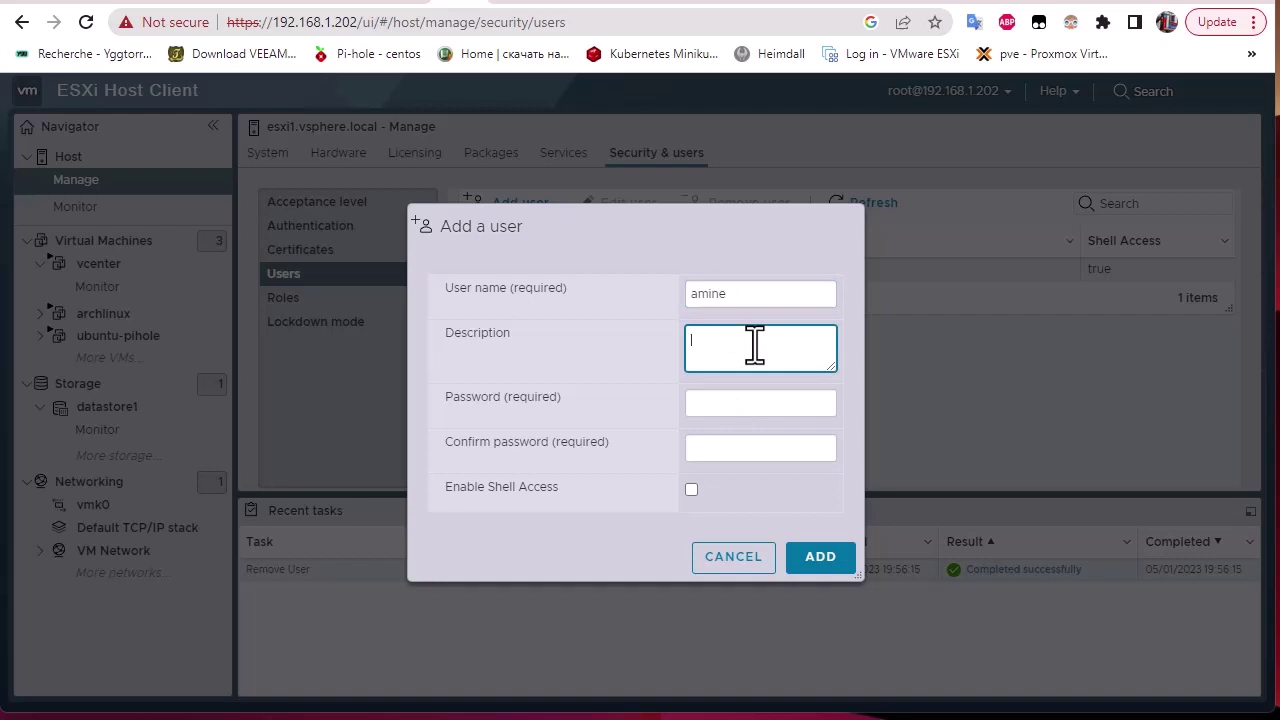
type("admin user")
left_click(743, 398)
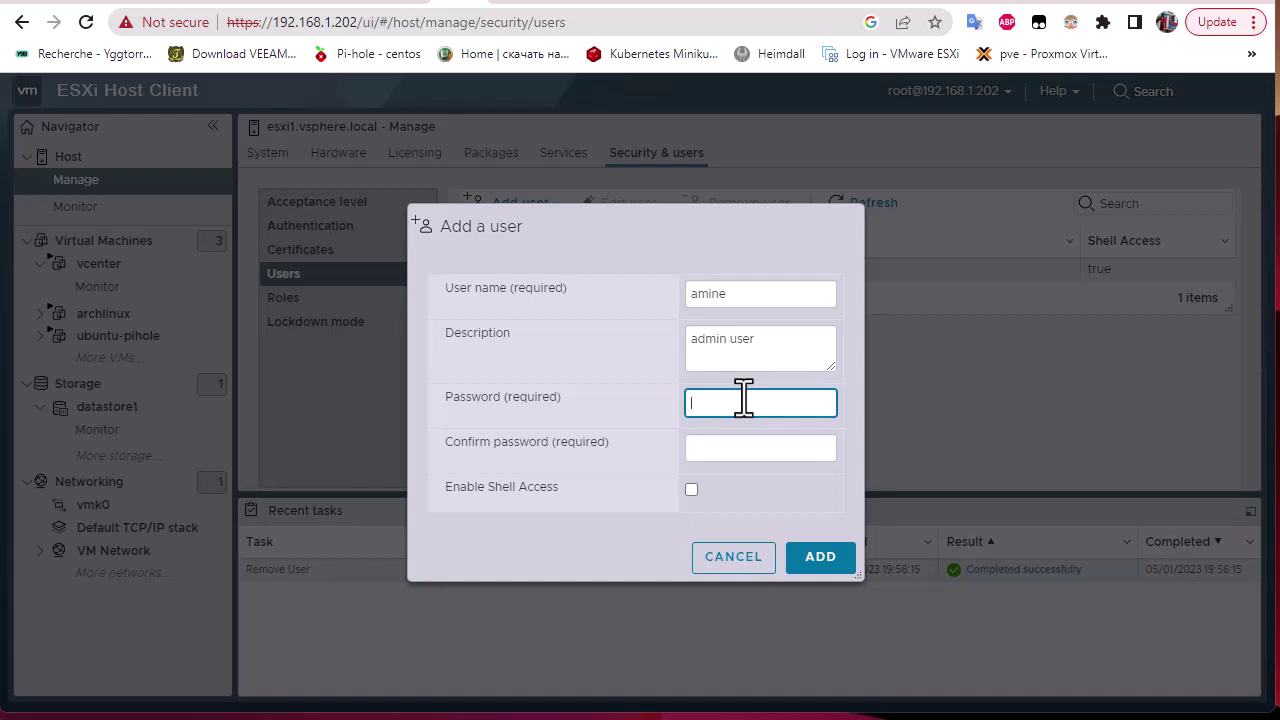
type("•")
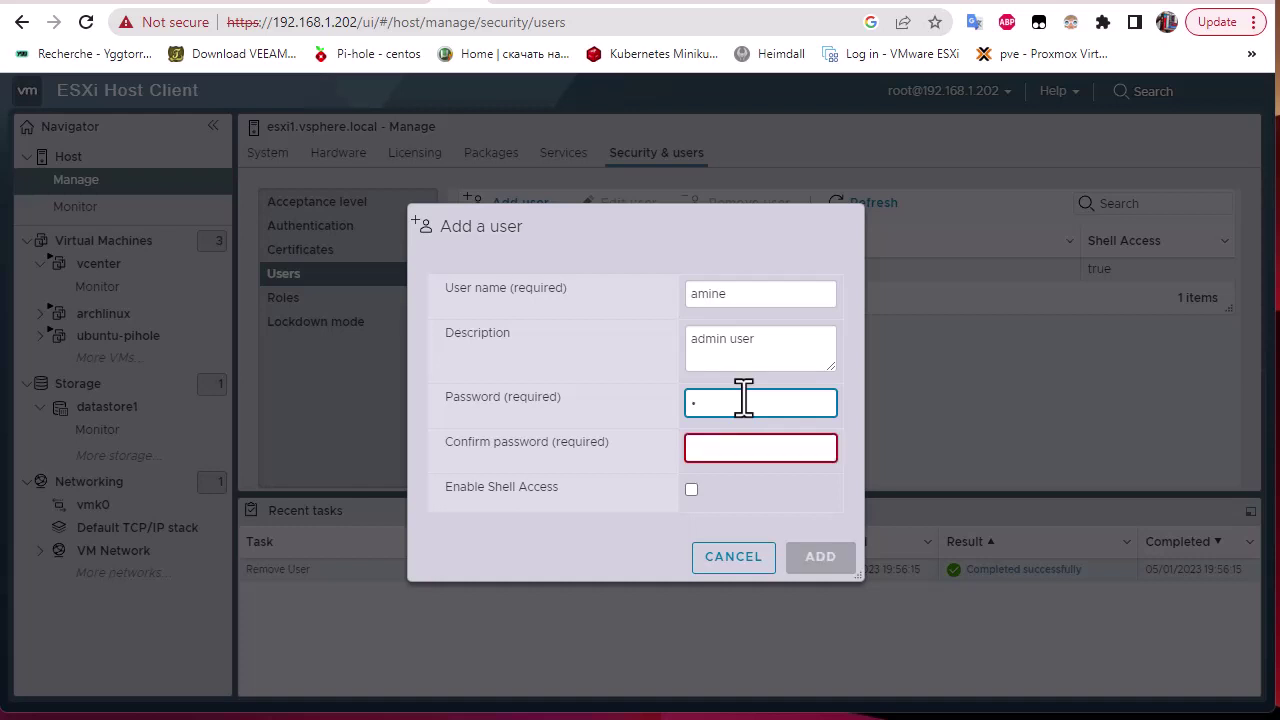
type("•••••••")
left_click(744, 448)
type("••••••••")
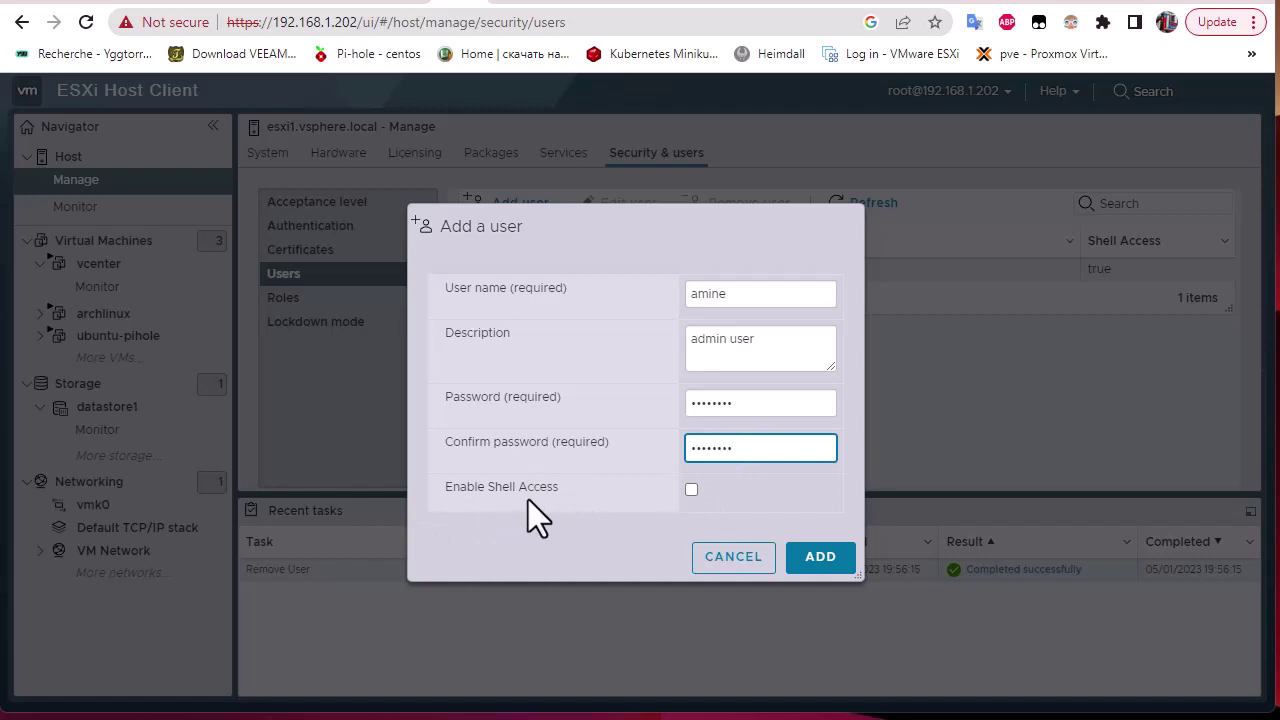
left_click(691, 490)
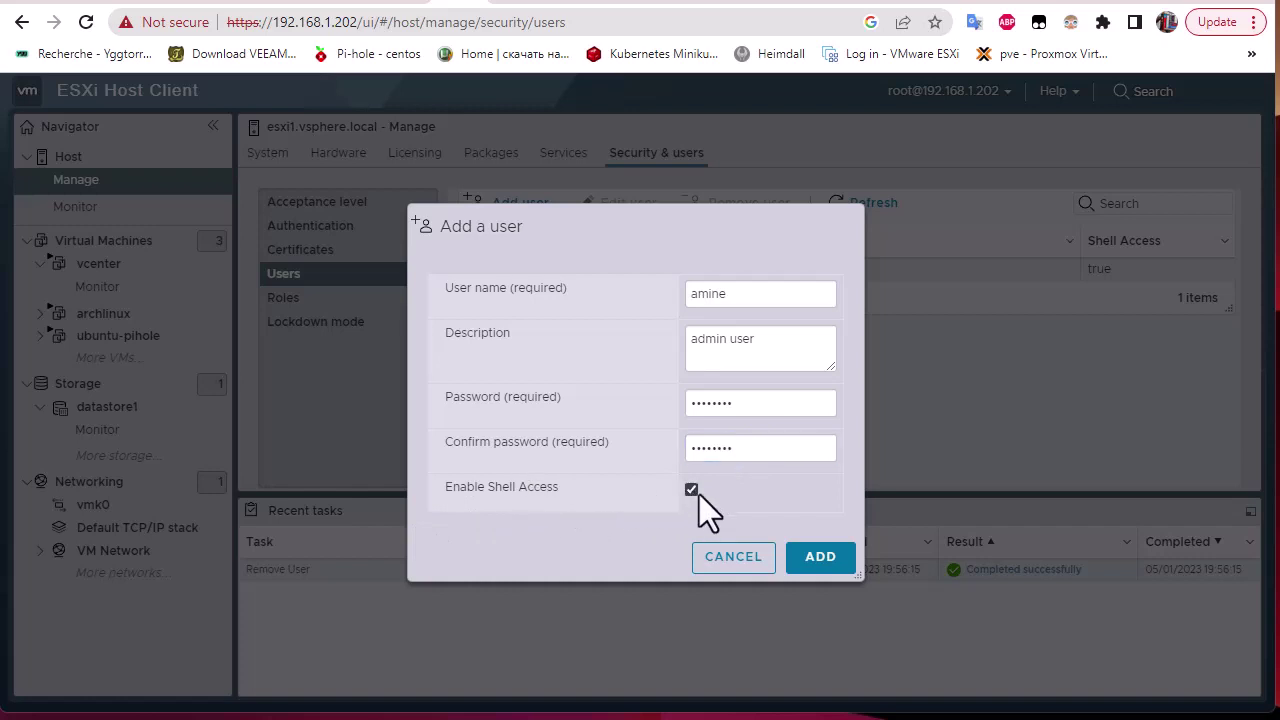
left_click(819, 560)
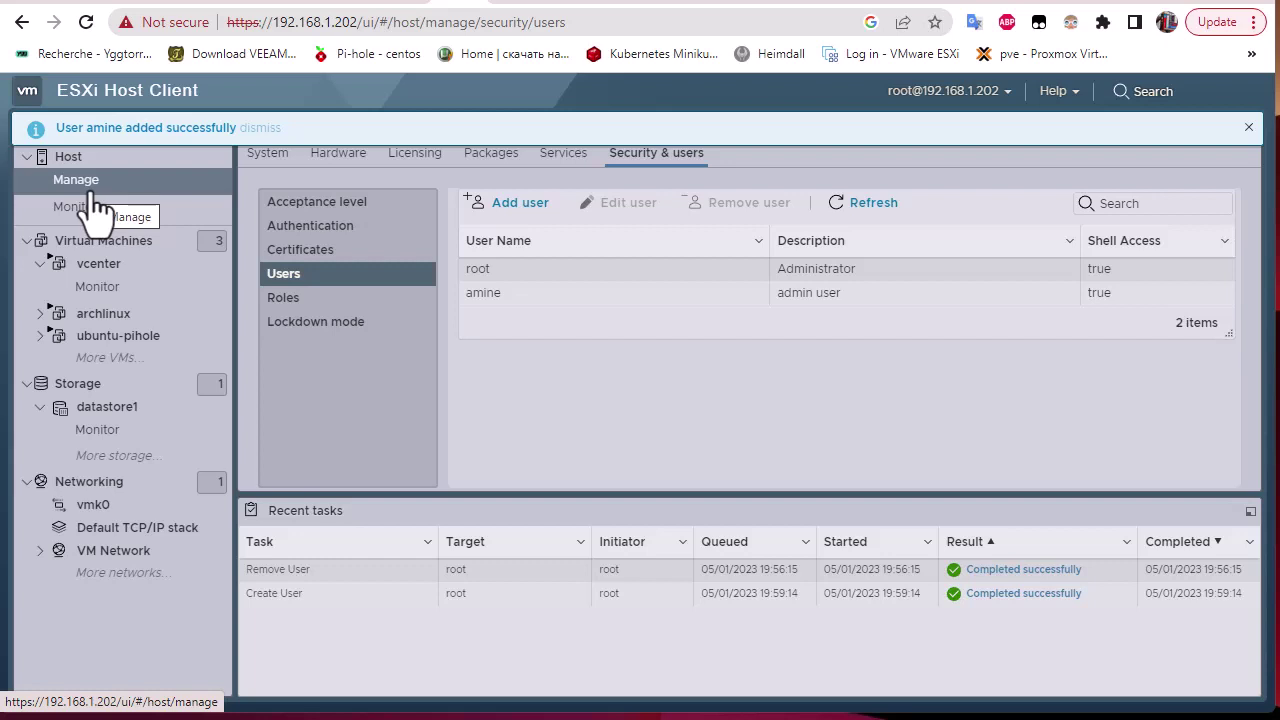
Dismiss the user-added notification and log out of the root session.
left_click(1248, 128)
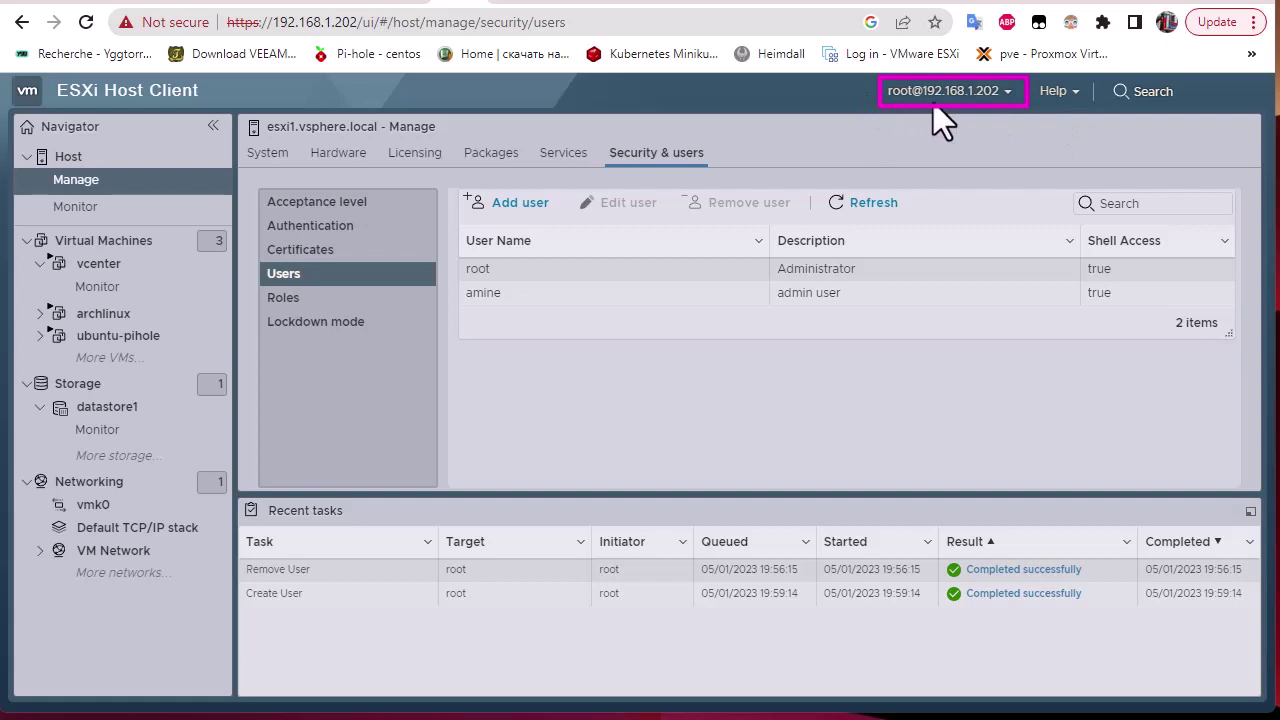
left_click(1003, 98)
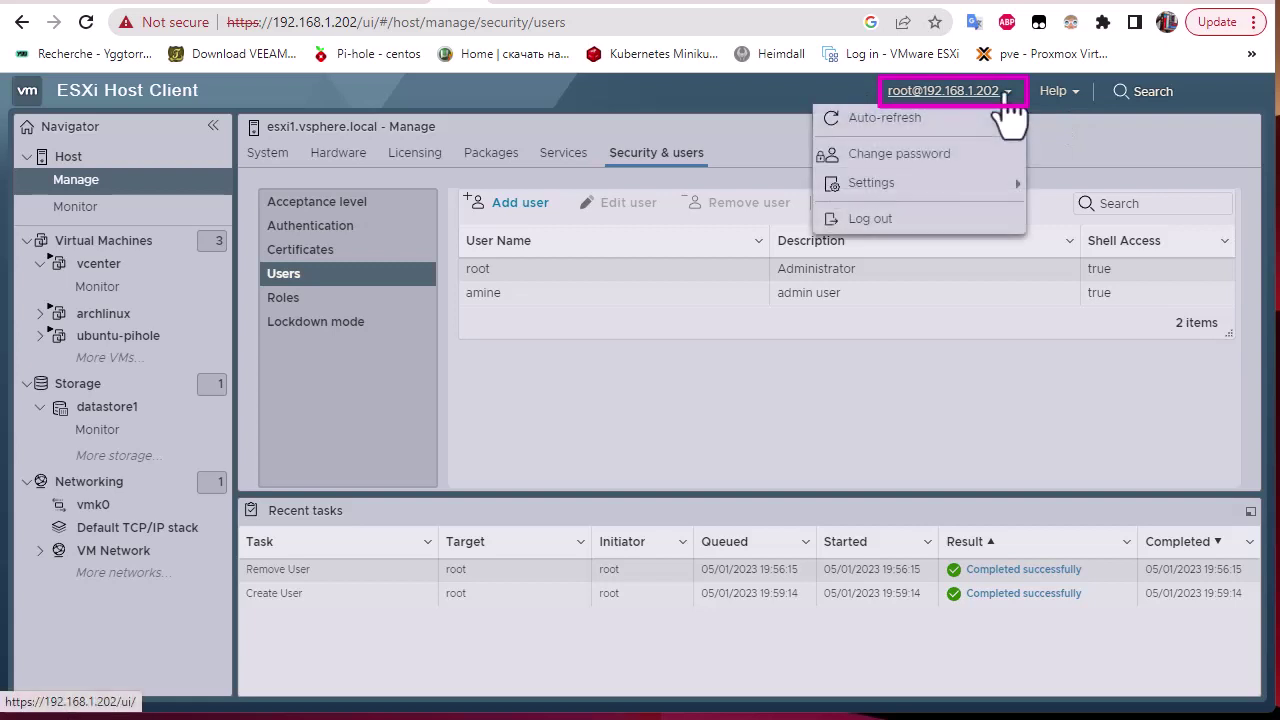
left_click(925, 225)
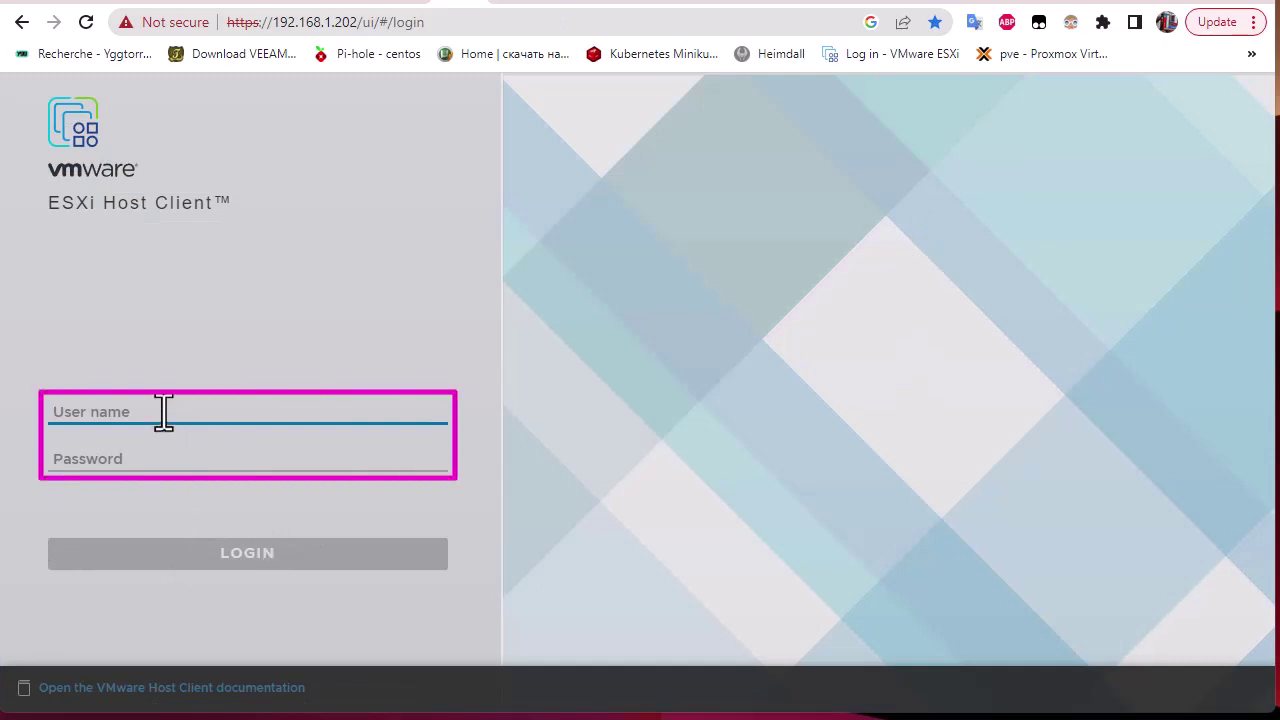
Try signing in as amine with its password, which is rejected as incorrect.
type("amine")
key("Tab")
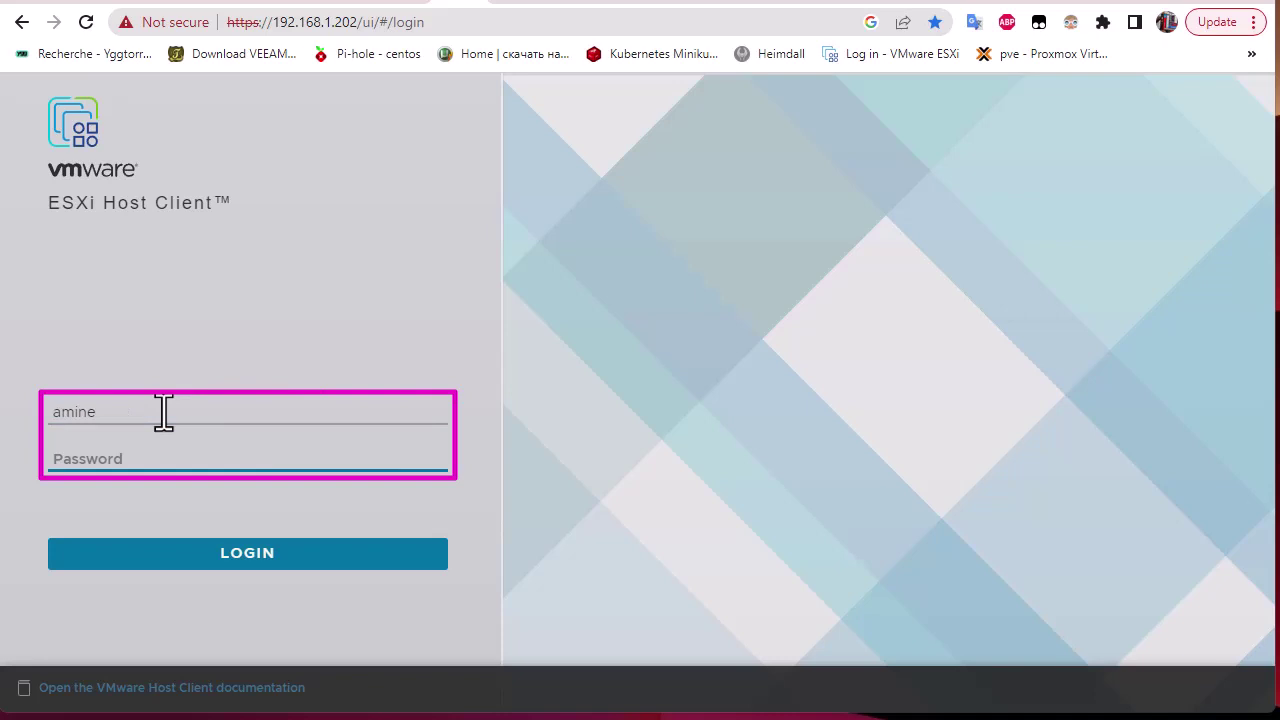
type("*******")
left_click(229, 578)
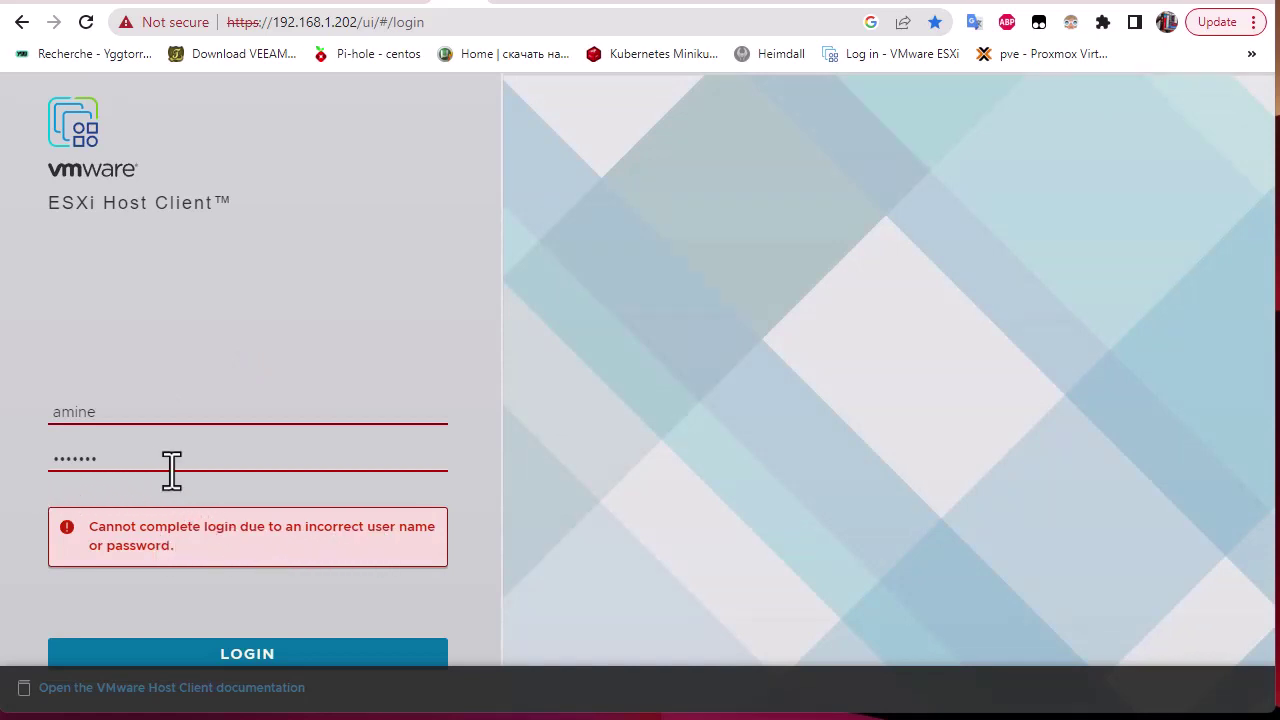
Re-enter amine's password and retry the login, which hits a permission-denied error.
left_click(100, 468)
key("ctrl+a")
type("password")
left_click(210, 658)
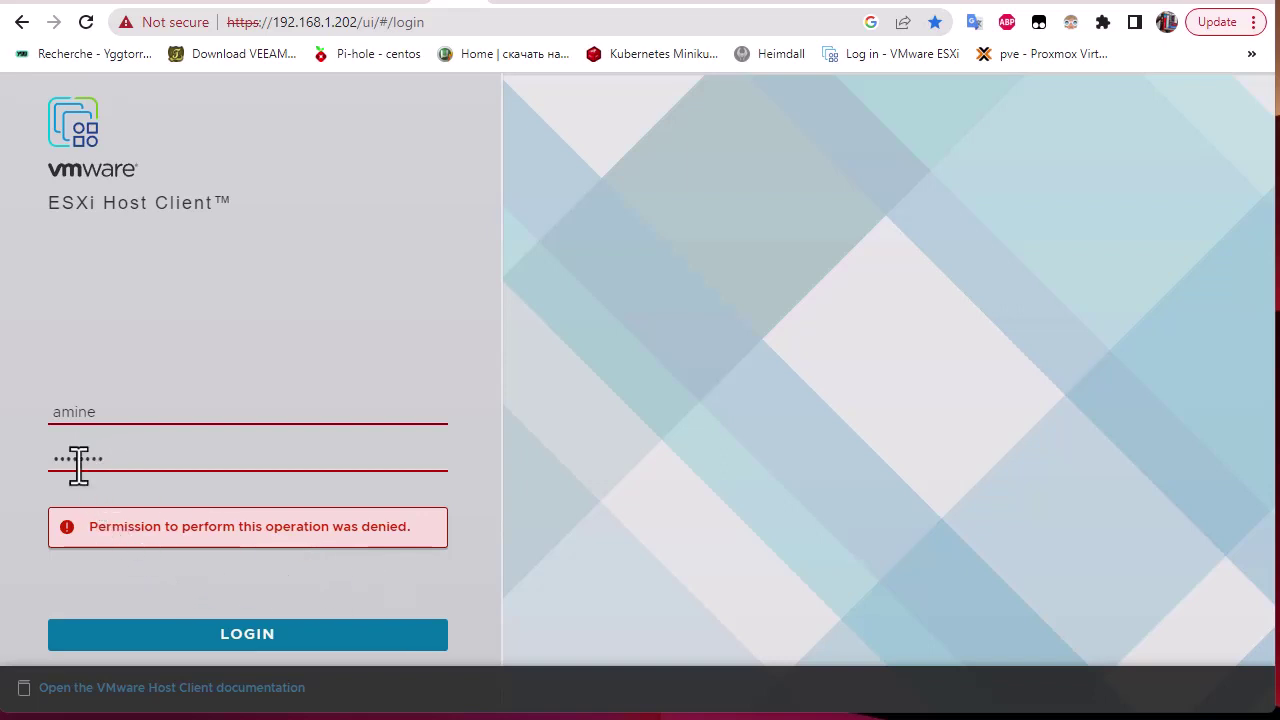
Sign back in as root to reach the esxi1.vsphere.local host summary.
left_click_drag(145, 420, 14, 423)
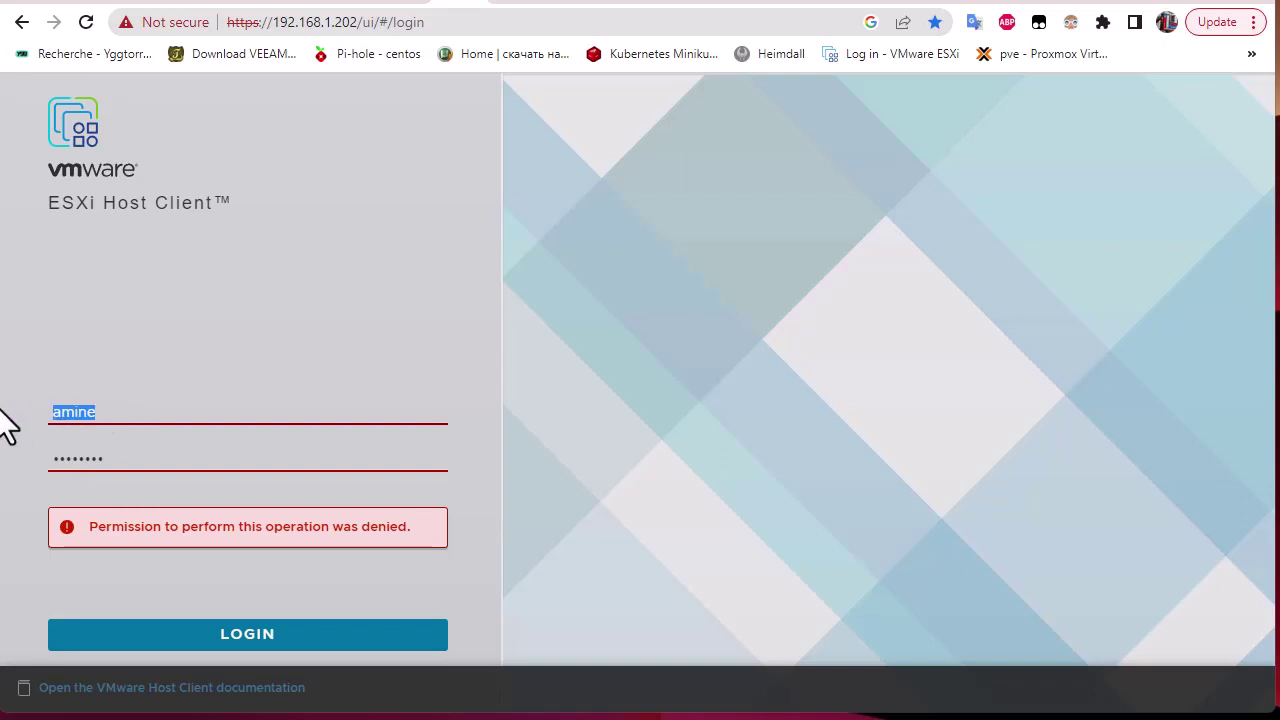
type("root")
key("Tab")
type("**********")
key("Return")
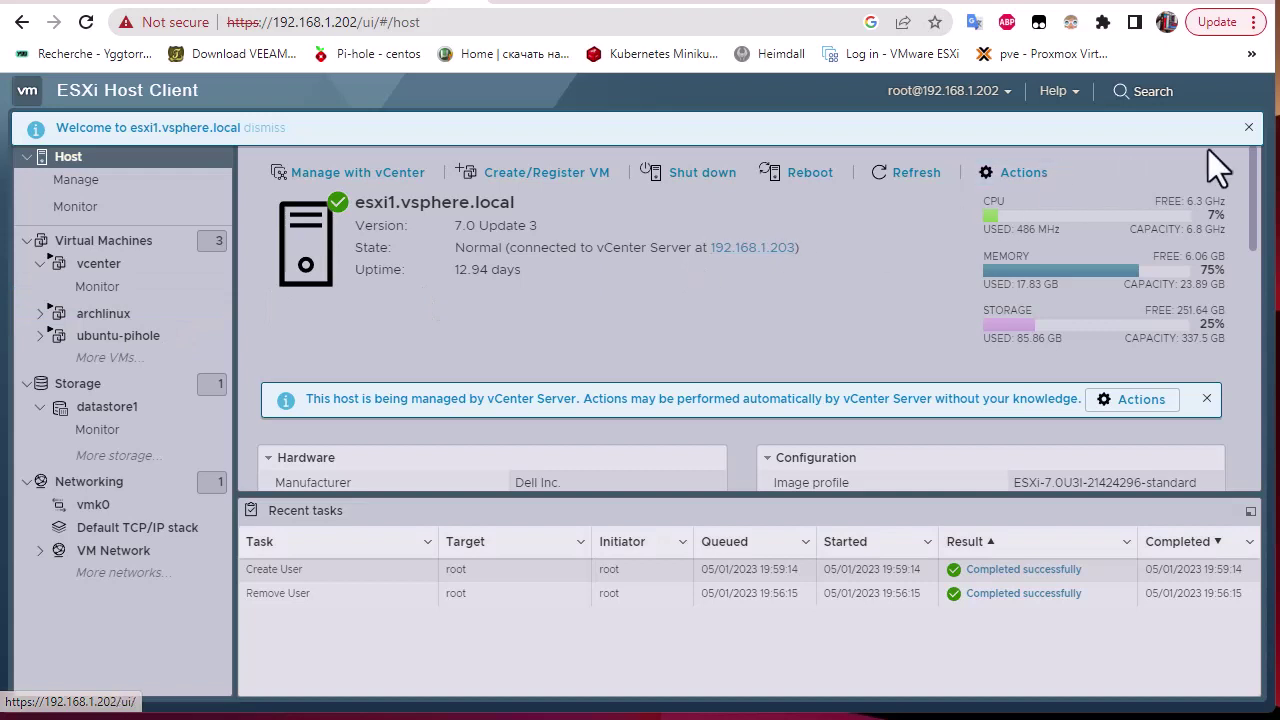
Dismiss the welcome banner and open the host's Permissions manager from the Actions menu.
left_click(1246, 128)
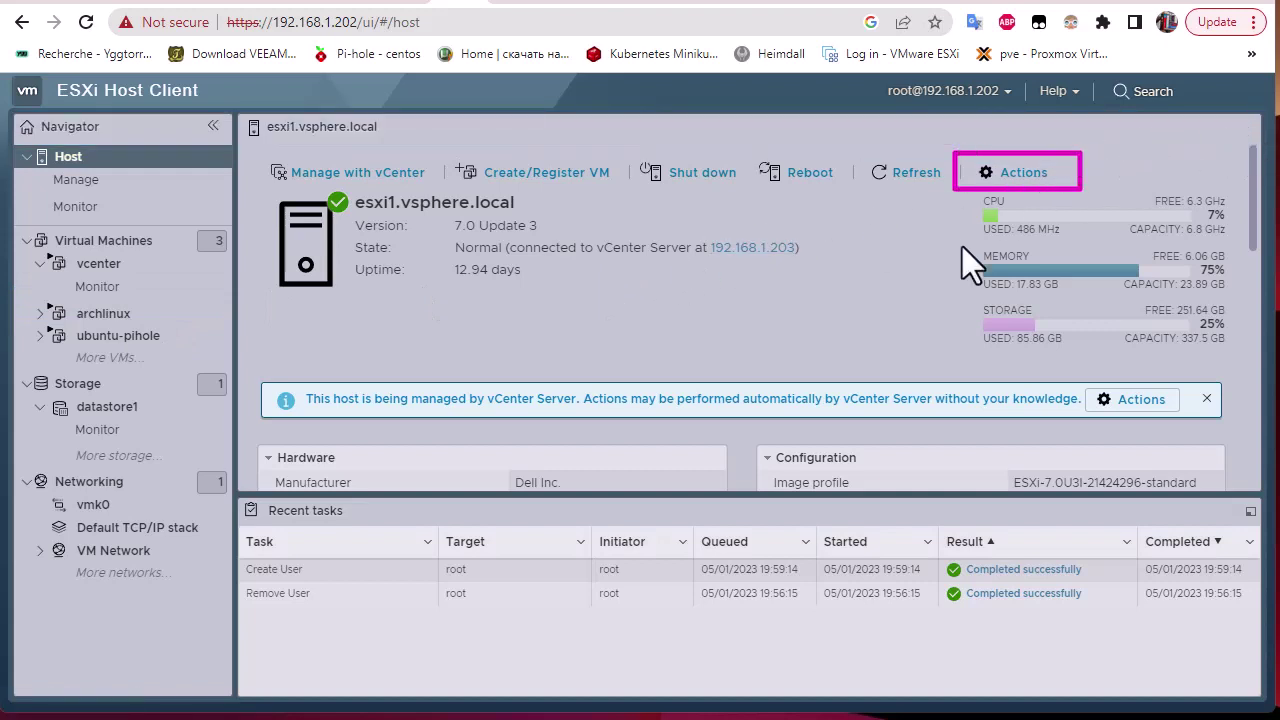
left_click(1025, 180)
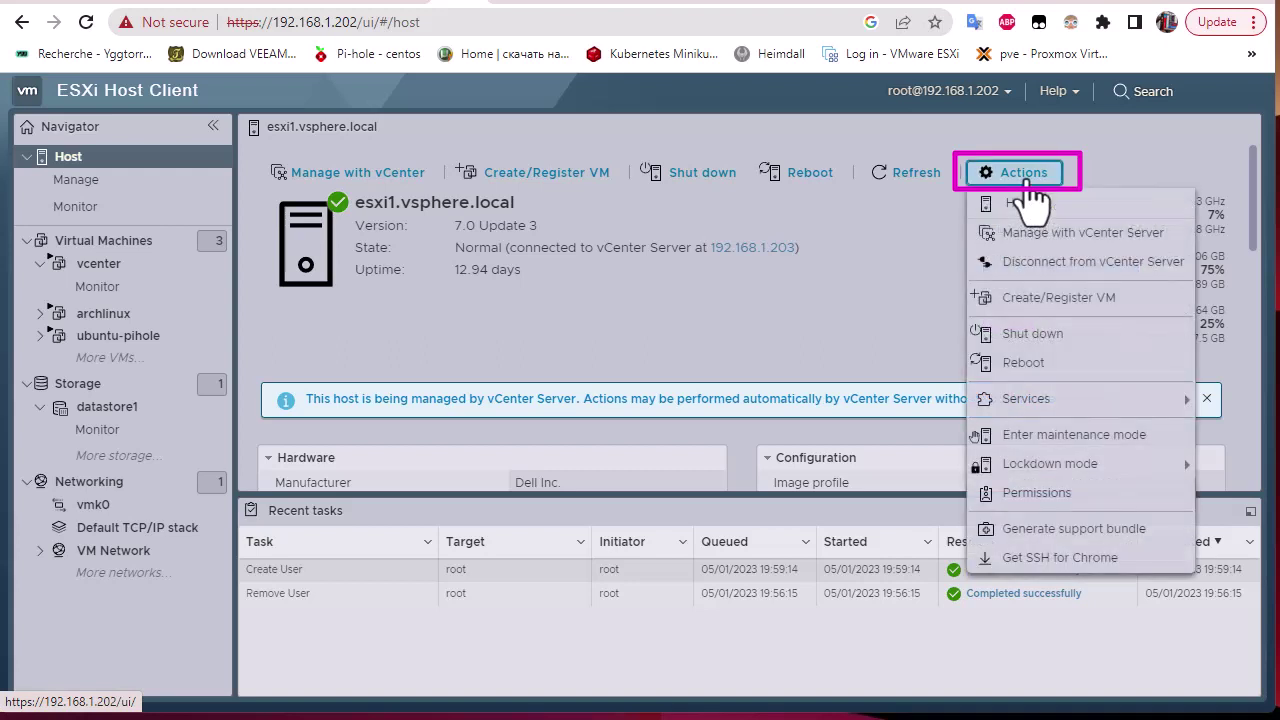
left_click(1115, 510)
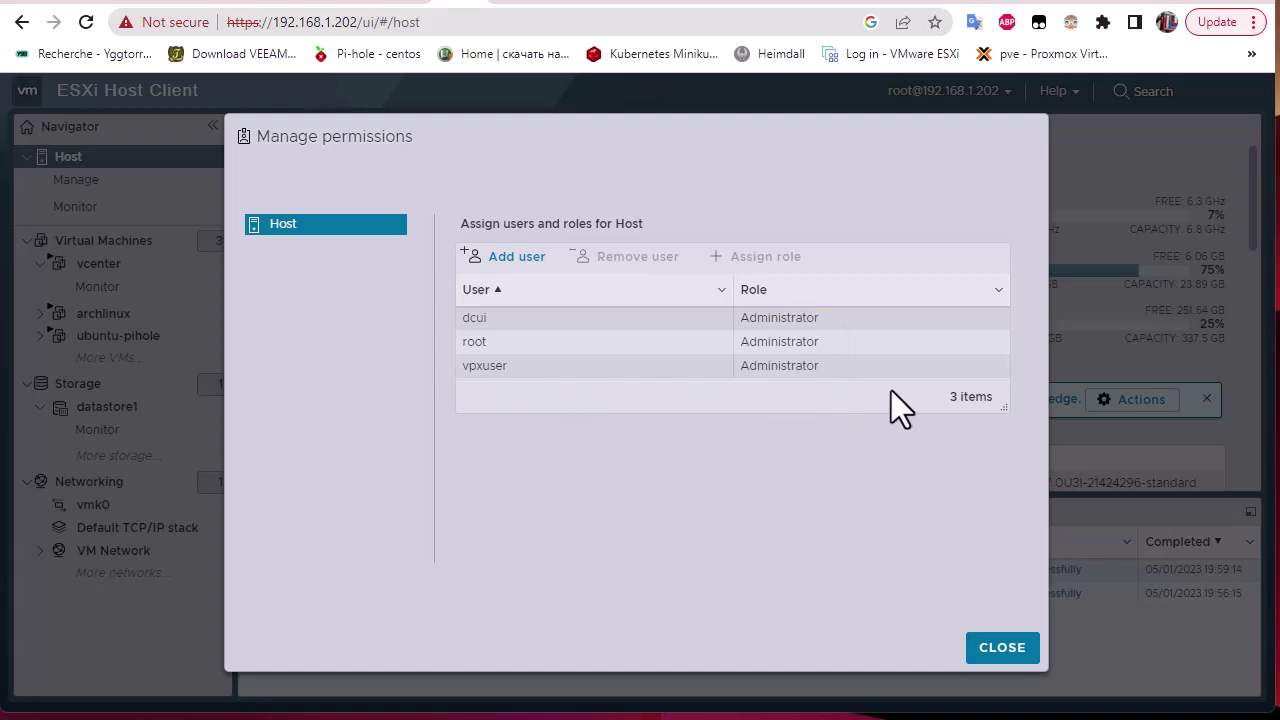
Add a host permission entry giving user amine the Administrator role.
left_click(516, 258)
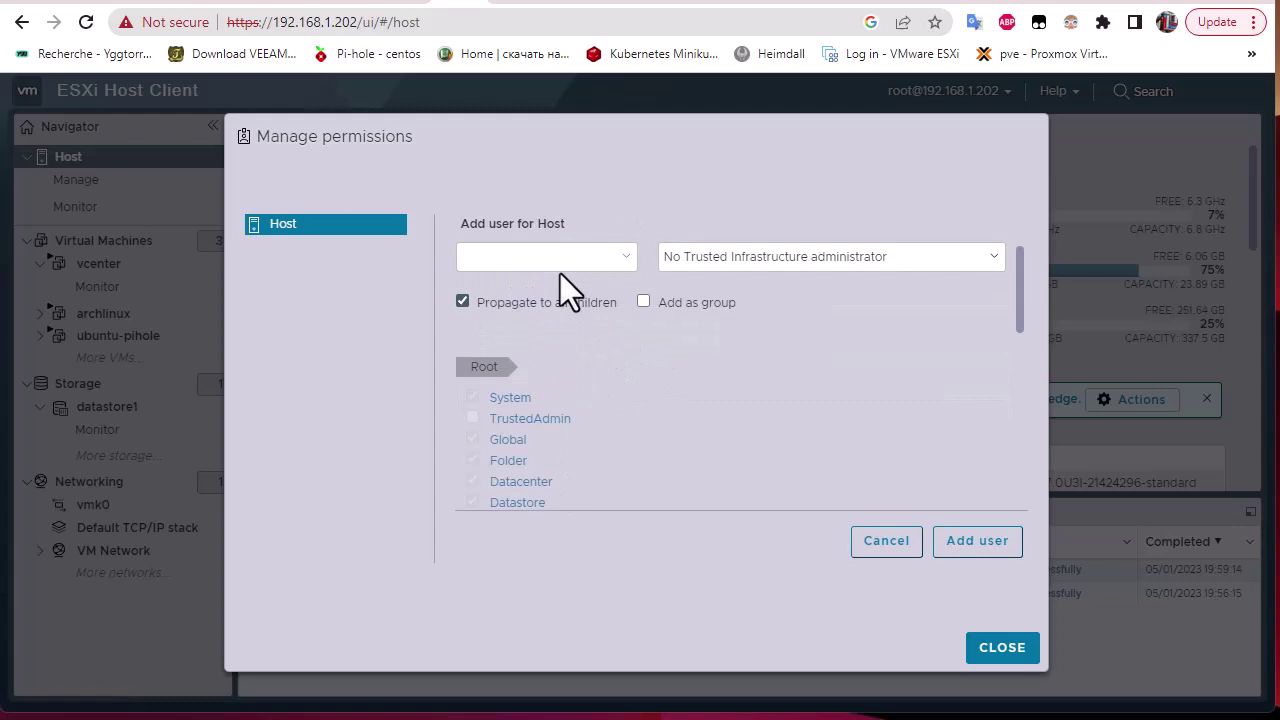
left_click(514, 262)
type("amine")
left_click(997, 260)
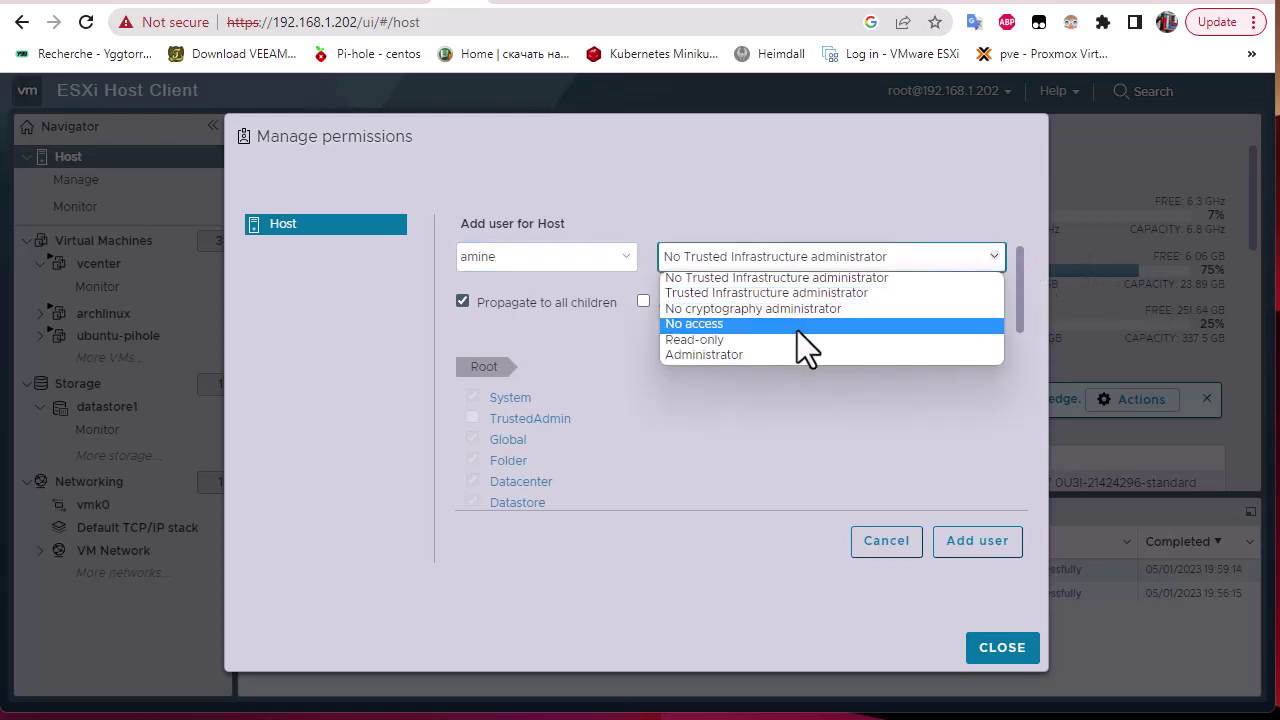
left_click(748, 357)
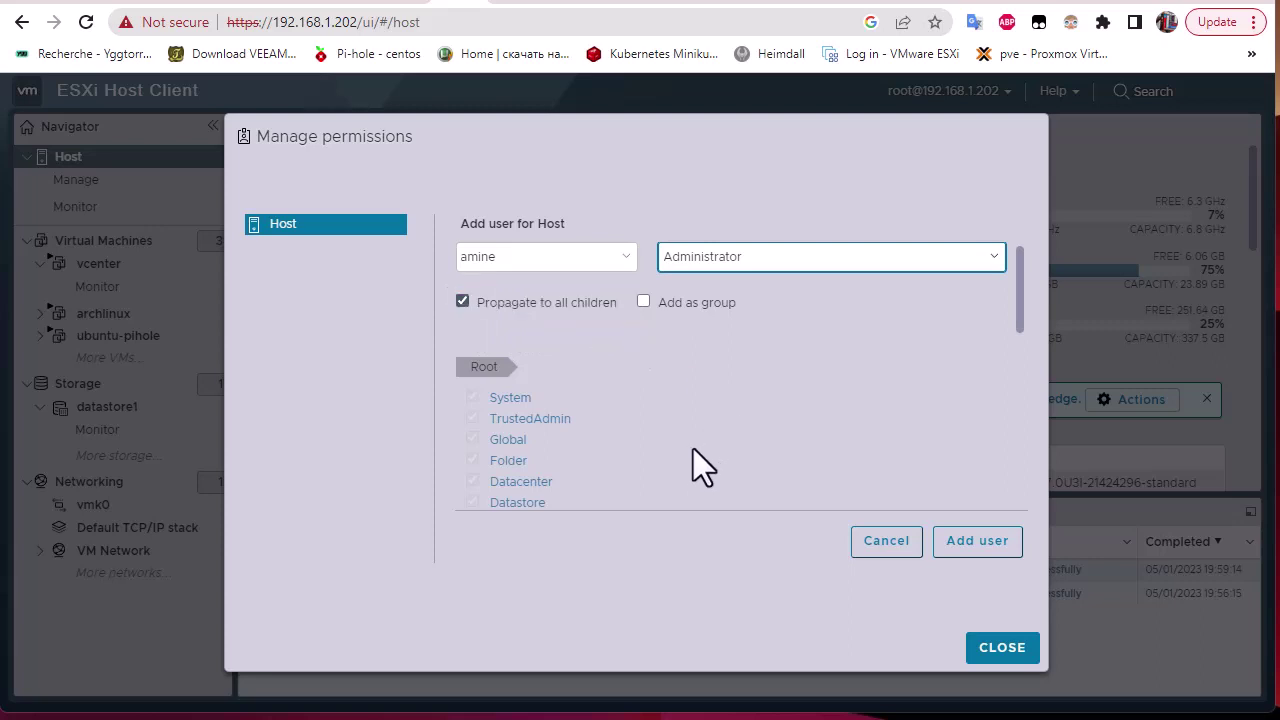
scroll(623, 437, "down", 2)
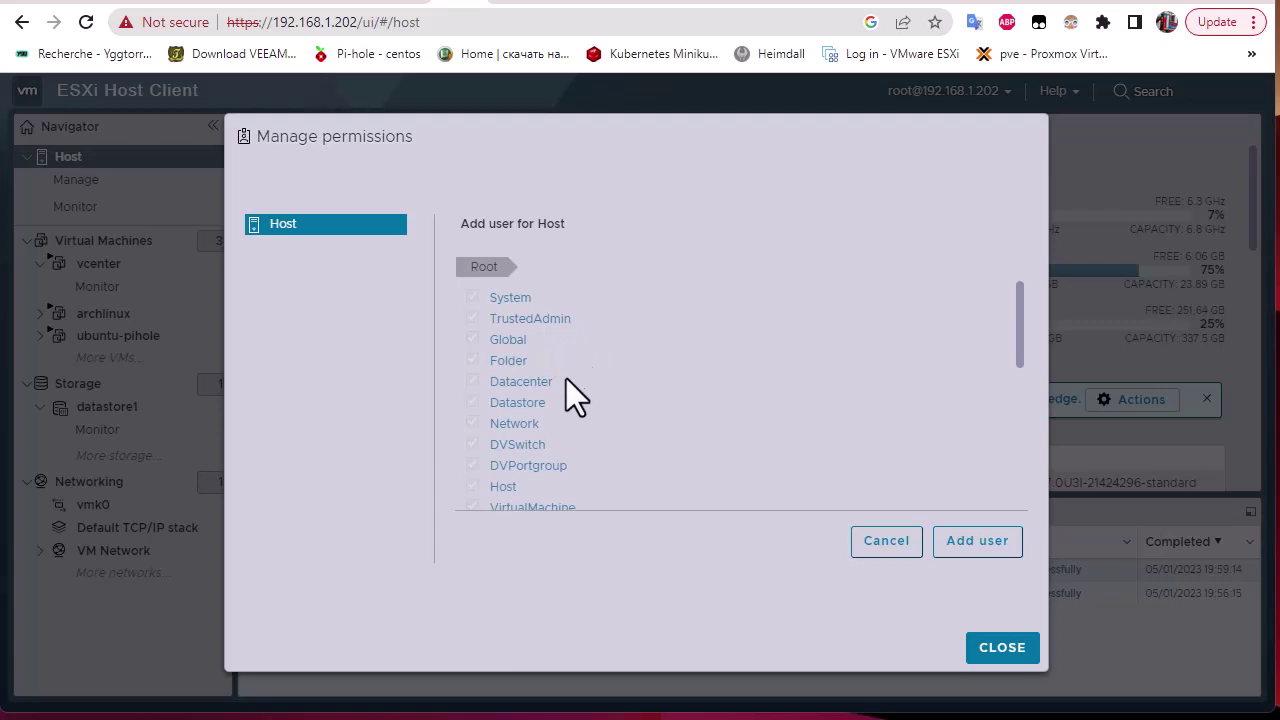
scroll(679, 425, "down", 6)
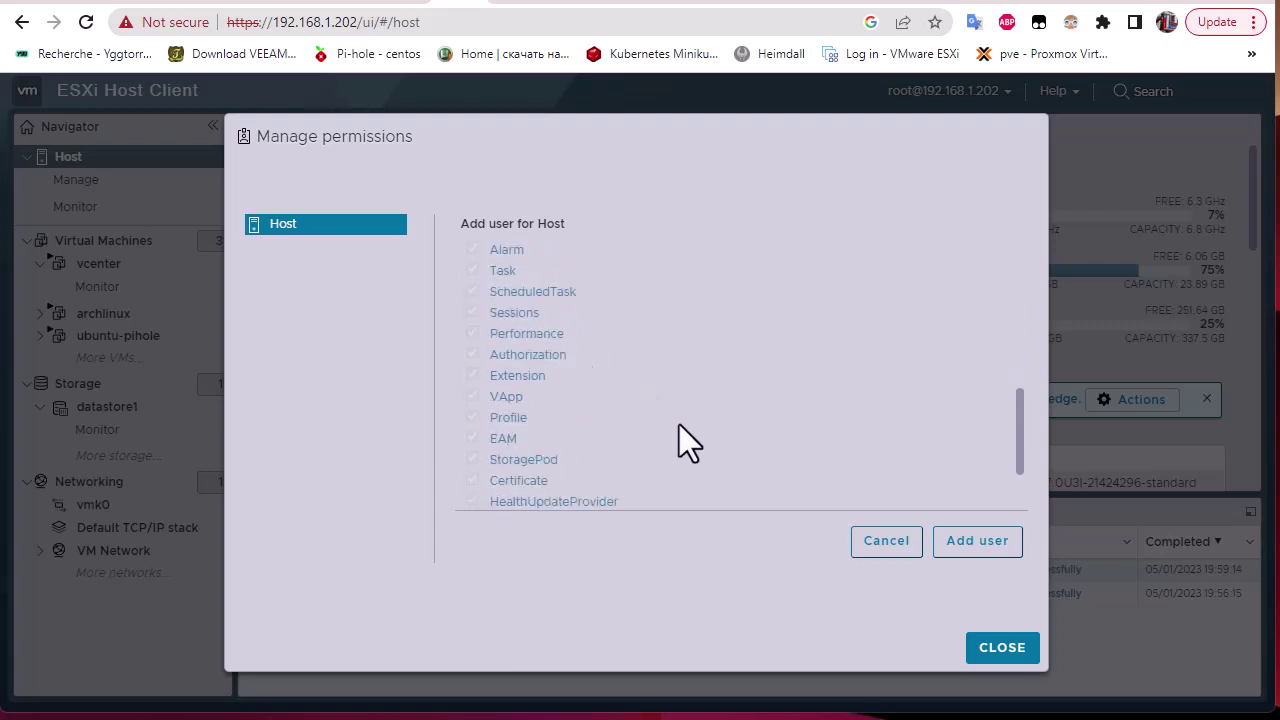
scroll(679, 425, "up", 7)
scroll(679, 425, "up", 1)
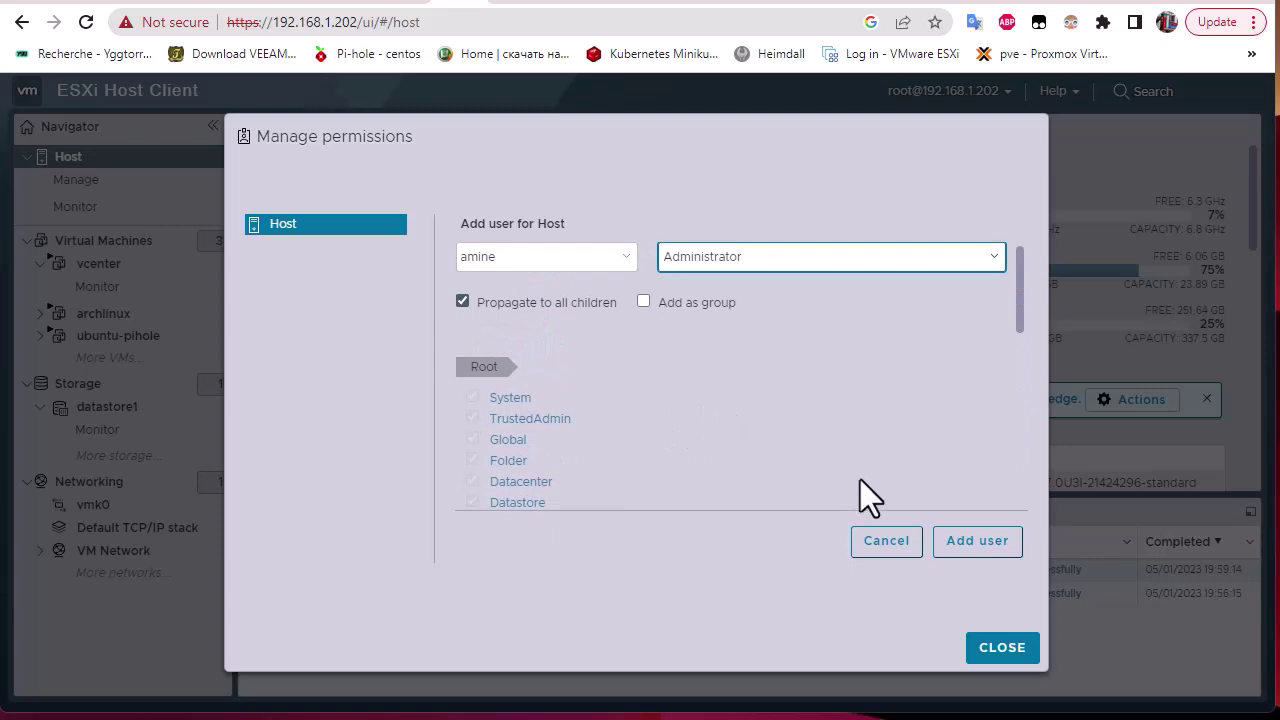
left_click(990, 545)
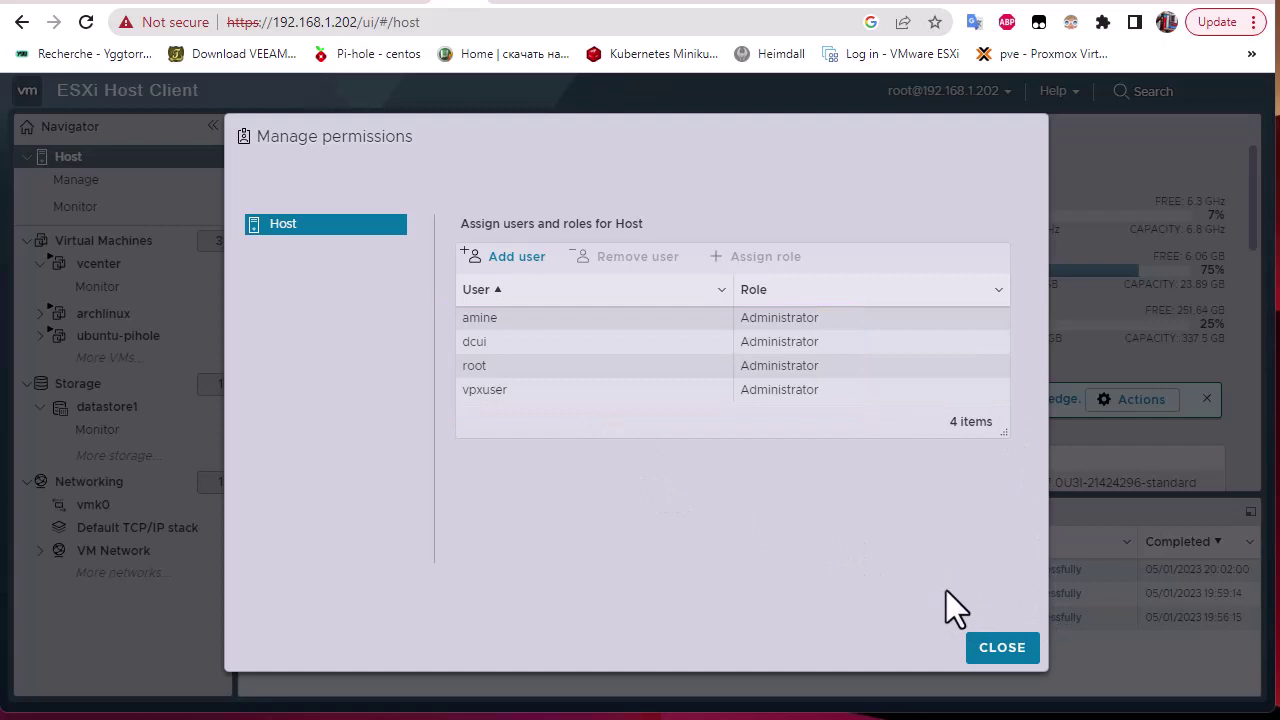
Close the permissions manager and log out of the root session.
left_click(1000, 648)
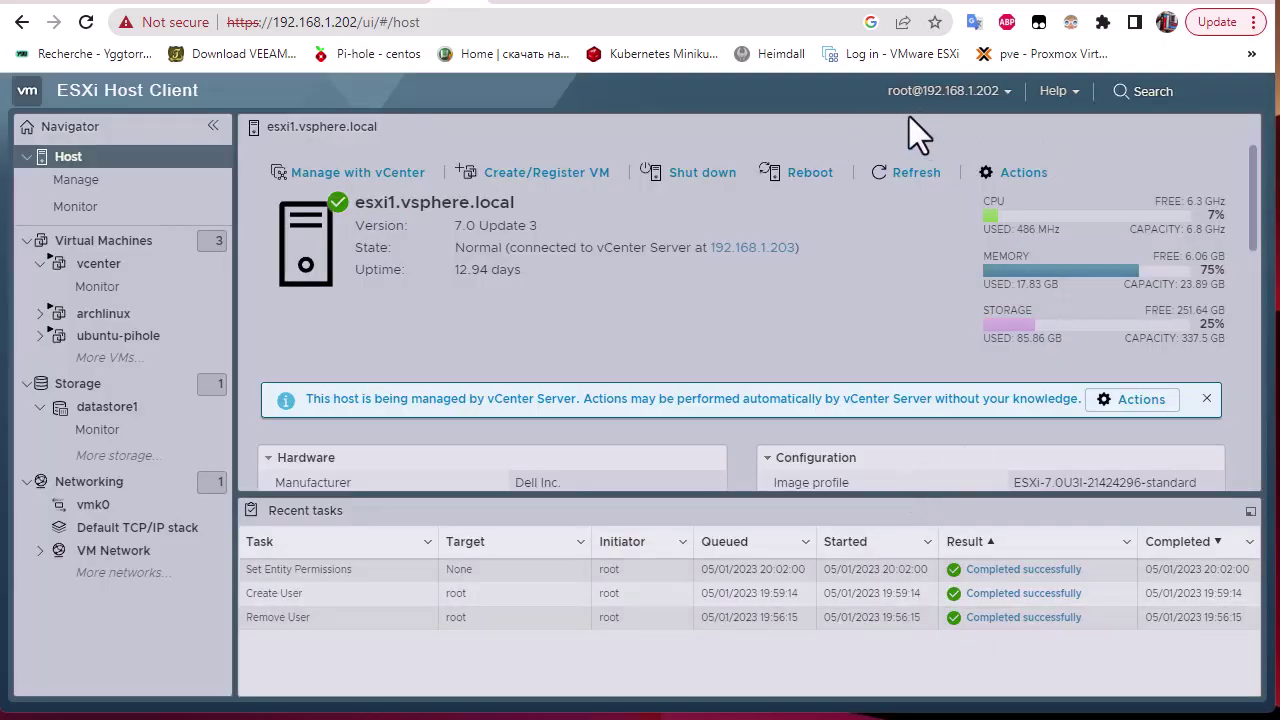
left_click(1008, 92)
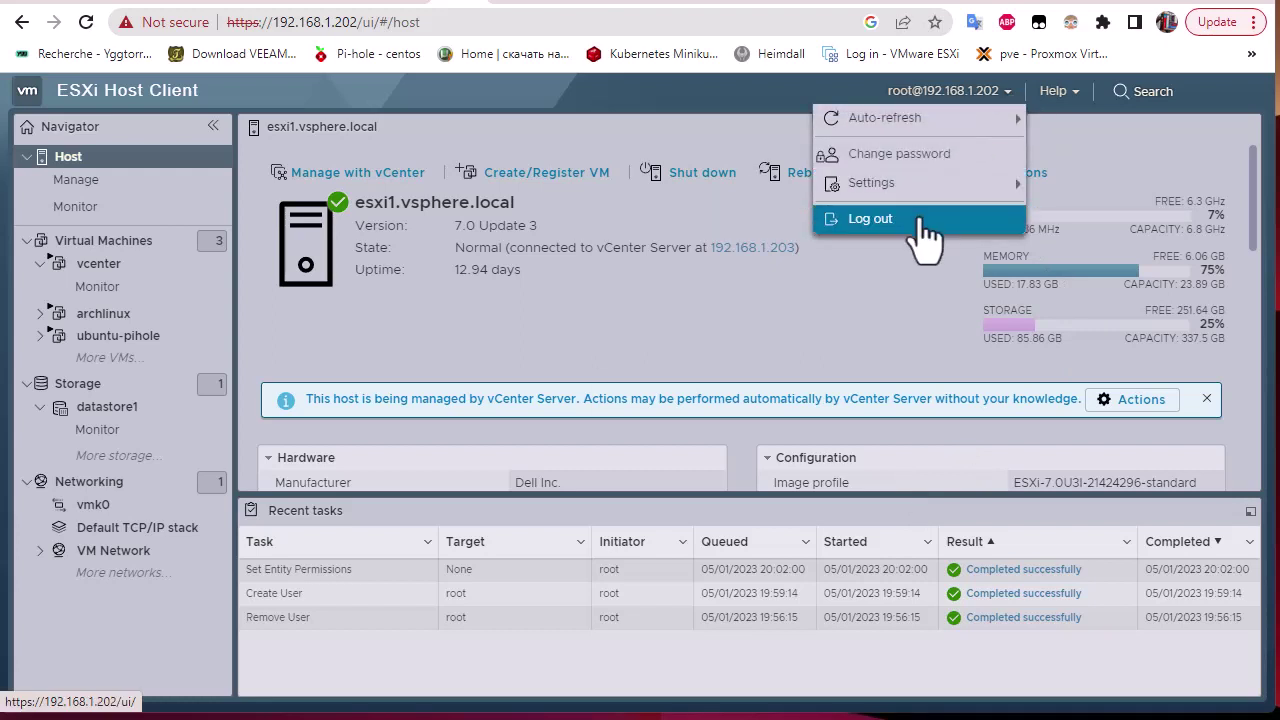
left_click(922, 225)
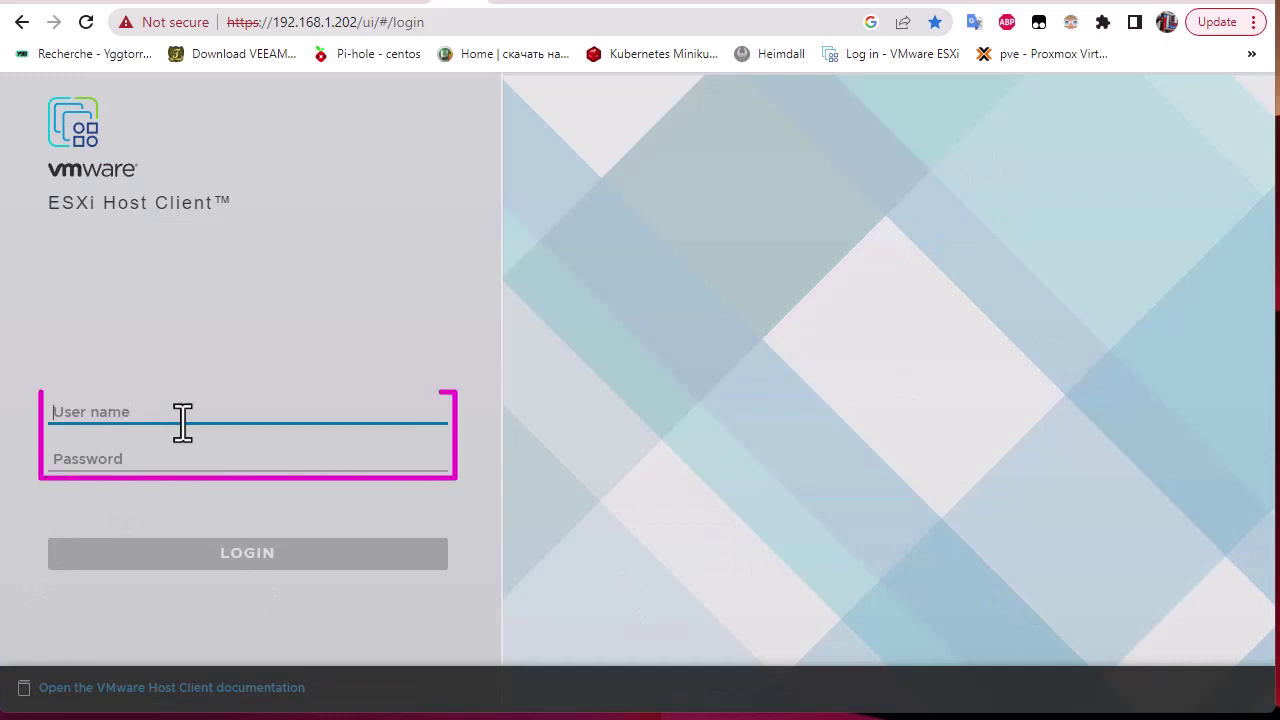
Sign in as amine with its password.
type("amine")
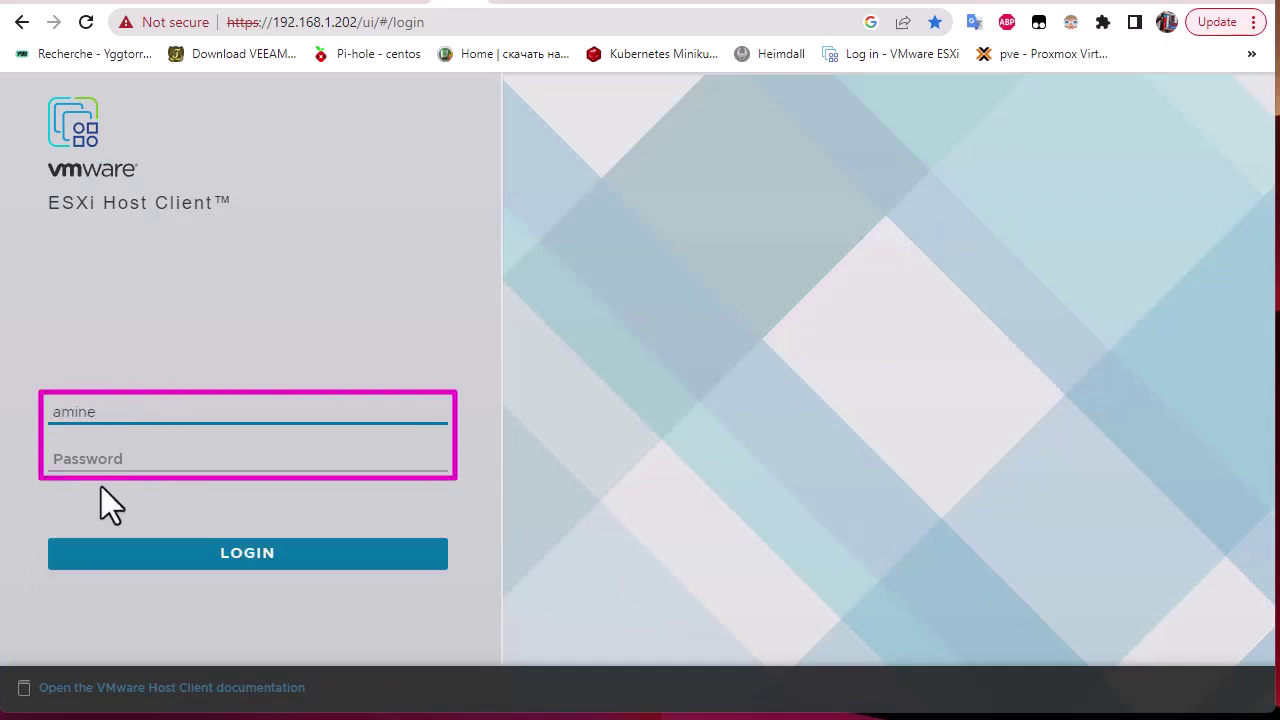
left_click(109, 460)
type("•")
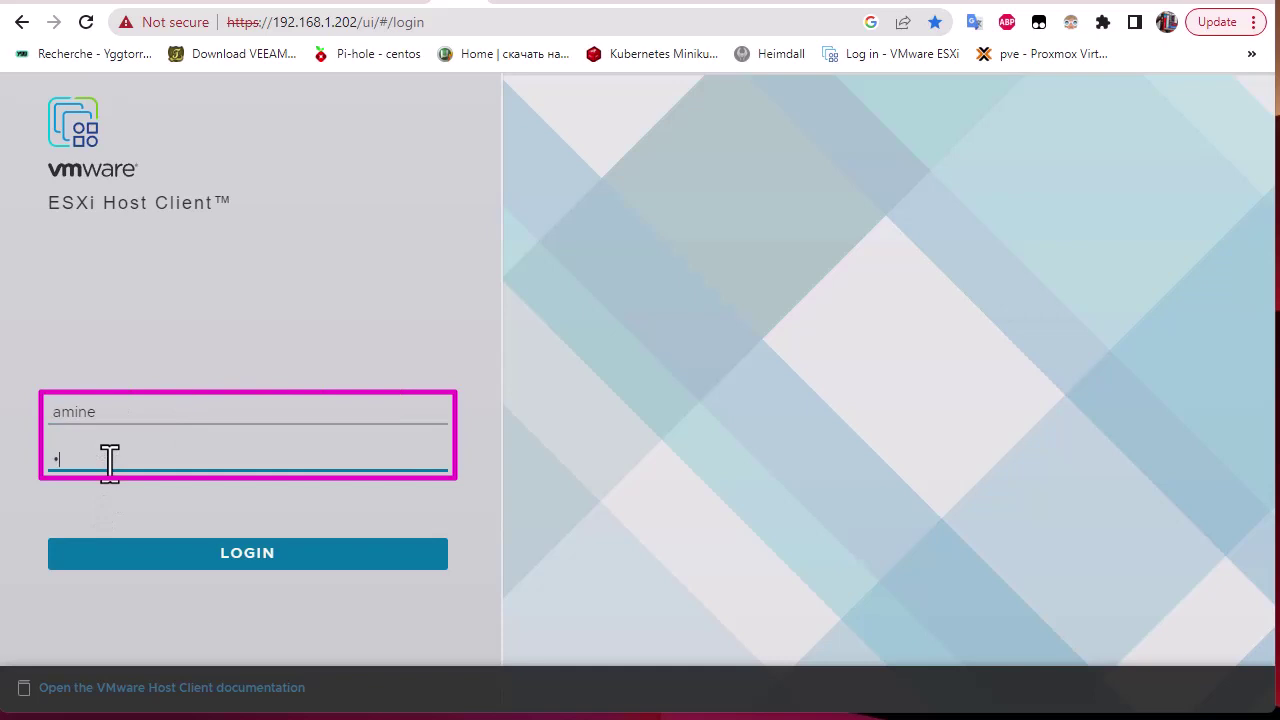
type("•••••••")
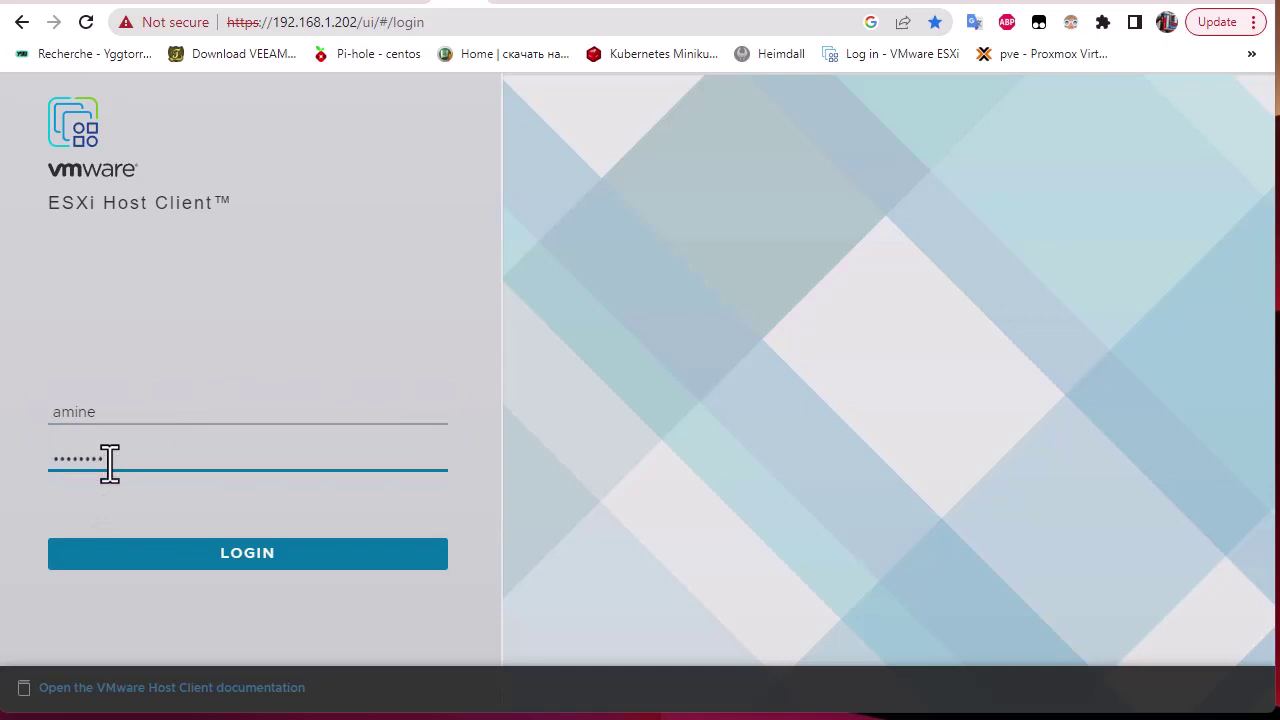
left_click(294, 566)
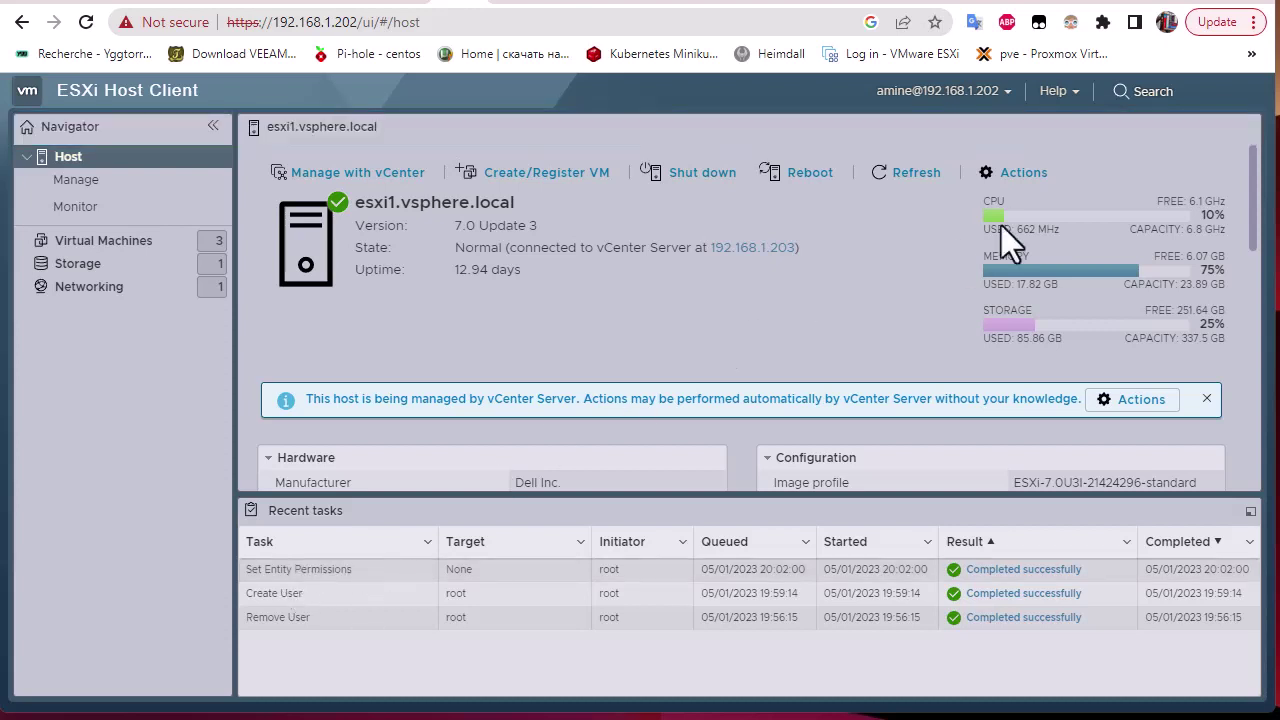
As amine, open Security & users to view root and amine with shell access true.
left_click(108, 186)
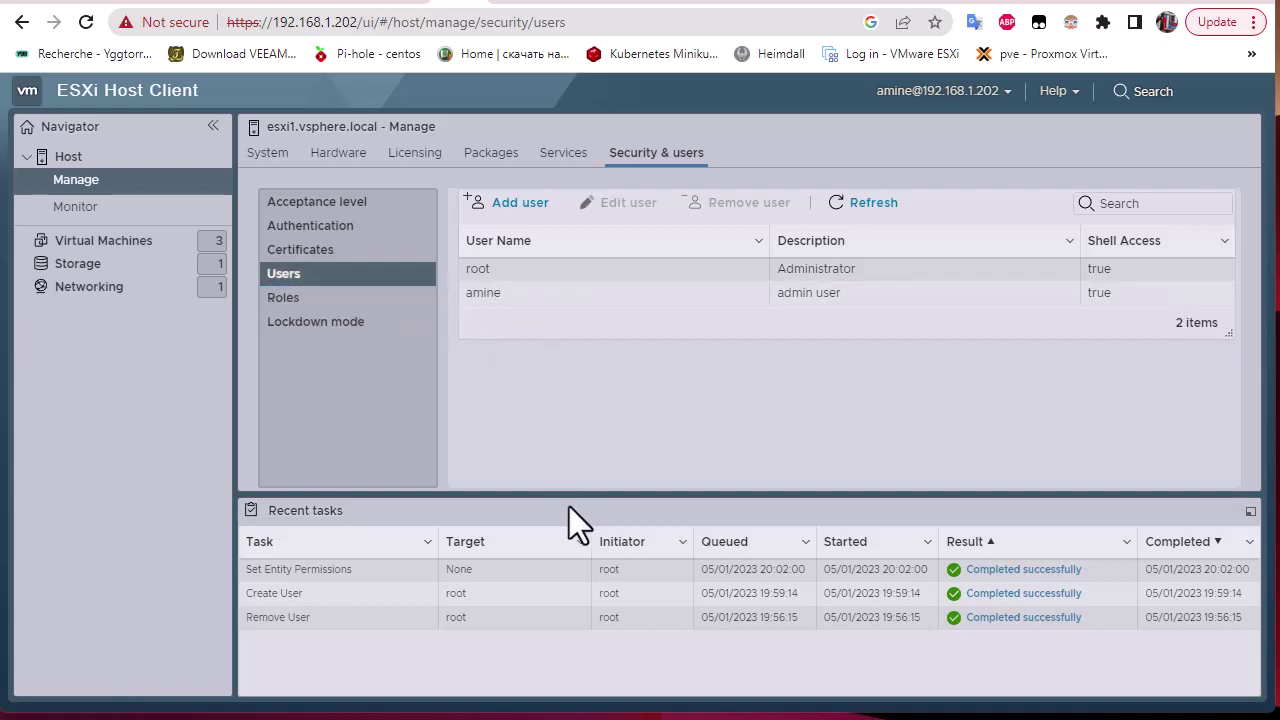
left_click_drag(601, 493, 677, 489)
left_click(524, 384)
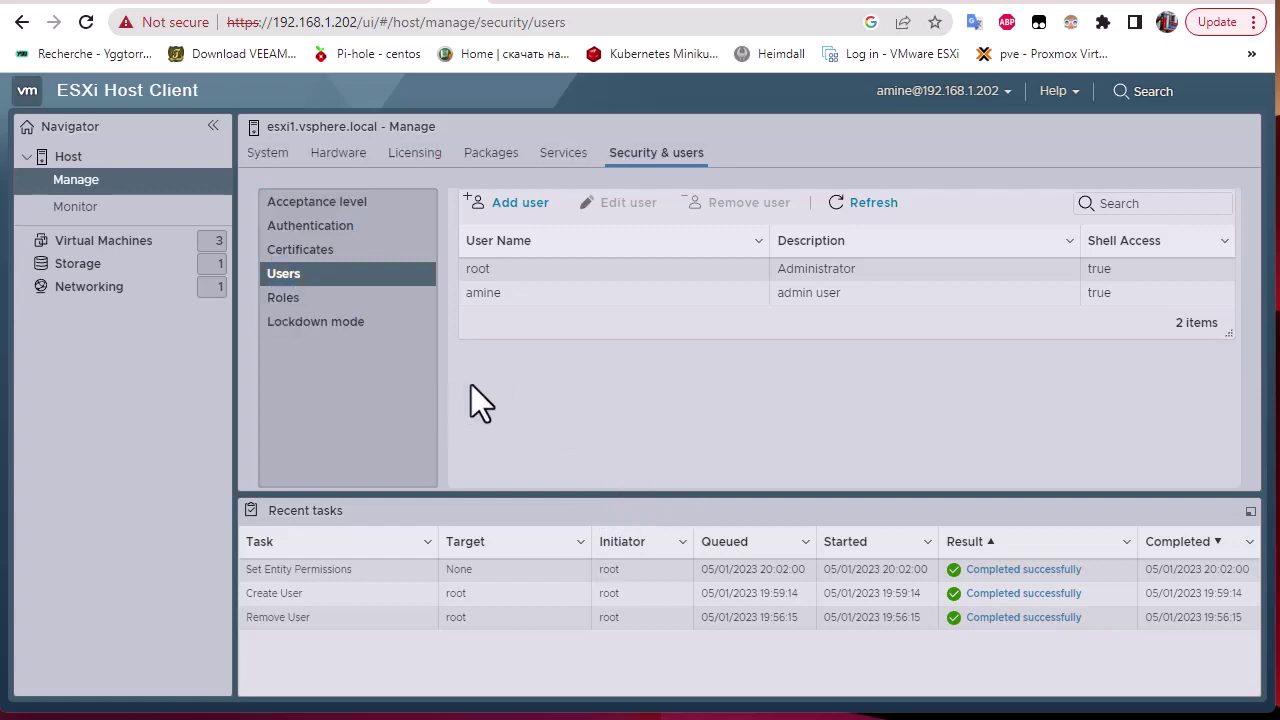